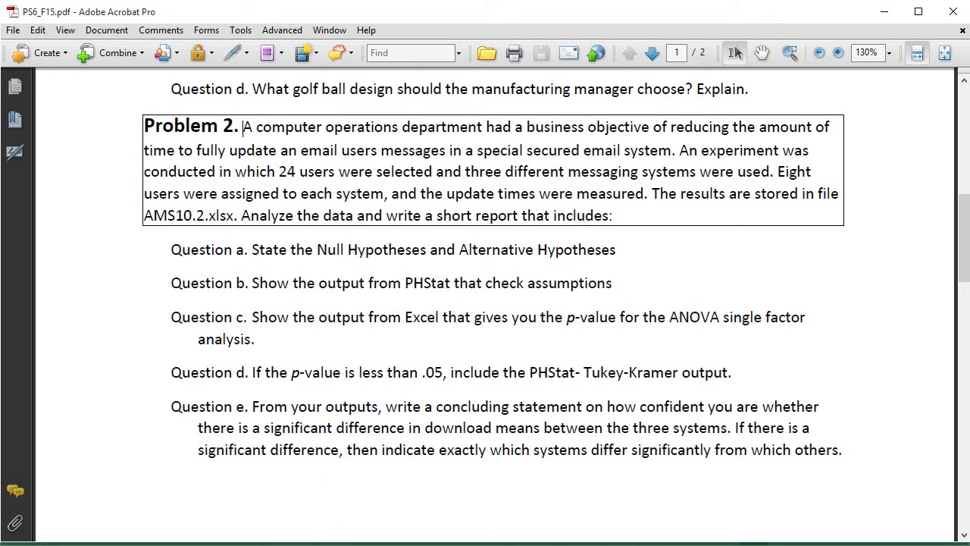
Step: Switch to the AMS10-2.xlsx workbook in Excel and review the eight System1 data values in column A
key(alt+Tab)
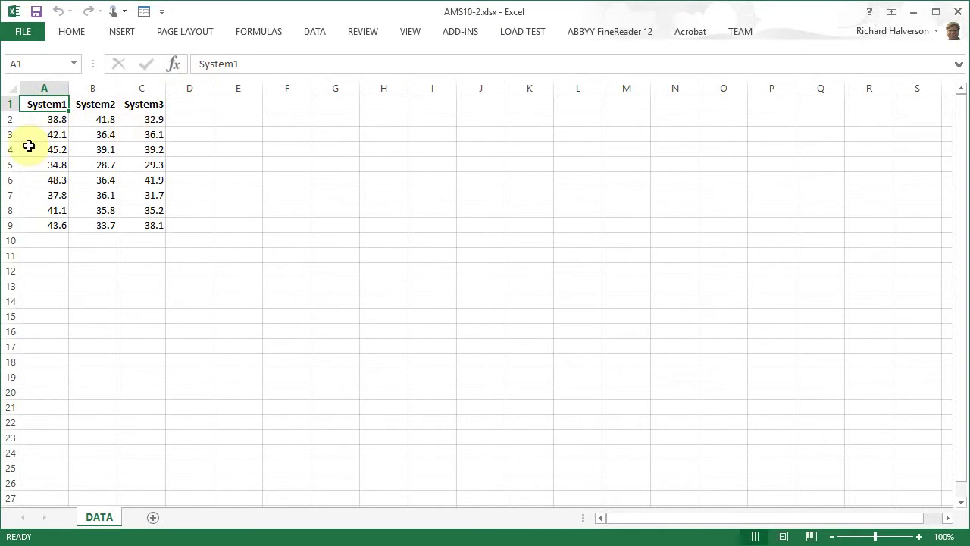
click(47, 119)
click(48, 135)
click(53, 149)
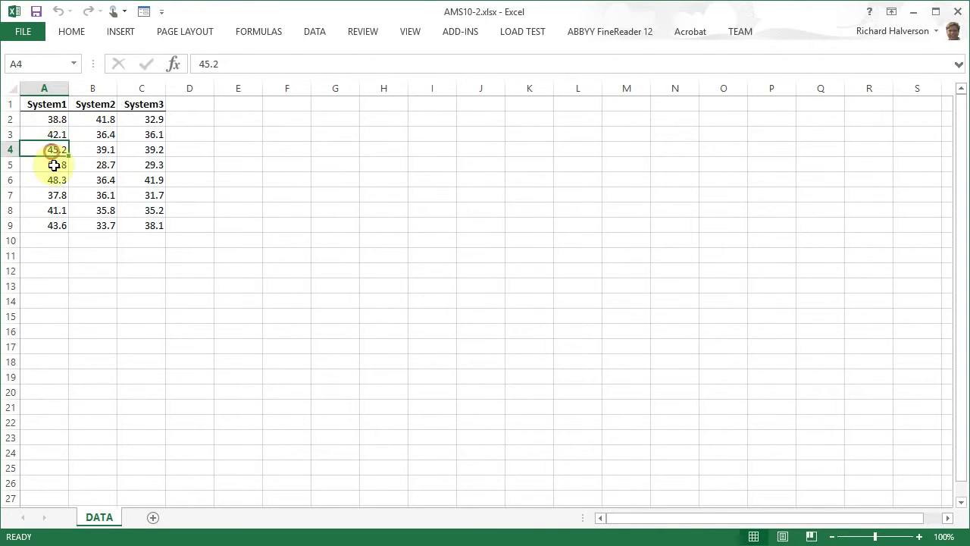
click(56, 165)
click(58, 180)
click(58, 195)
click(58, 210)
click(57, 225)
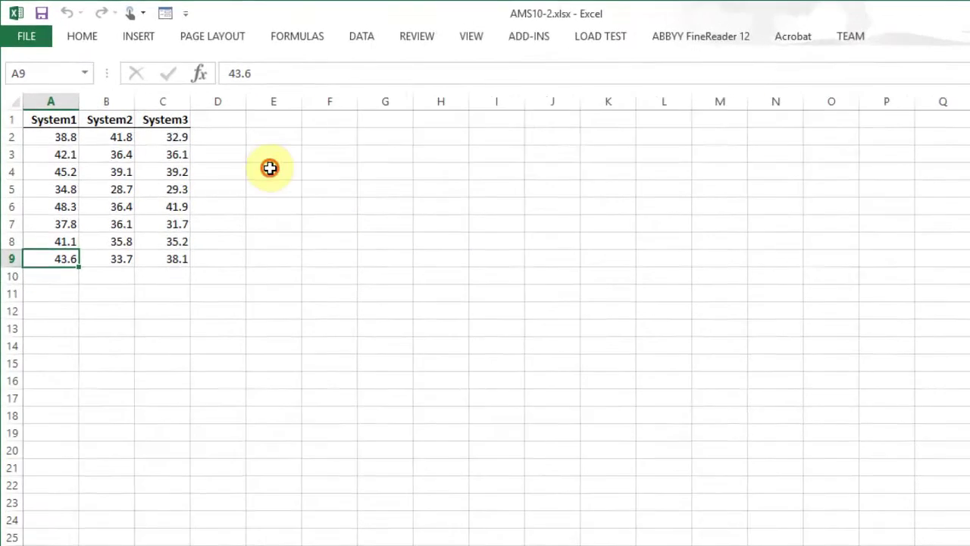
Step: Enter the null hypothesis in cell E4: "H0: there is no difference in download times between the three systems"
click(238, 149)
text(H)
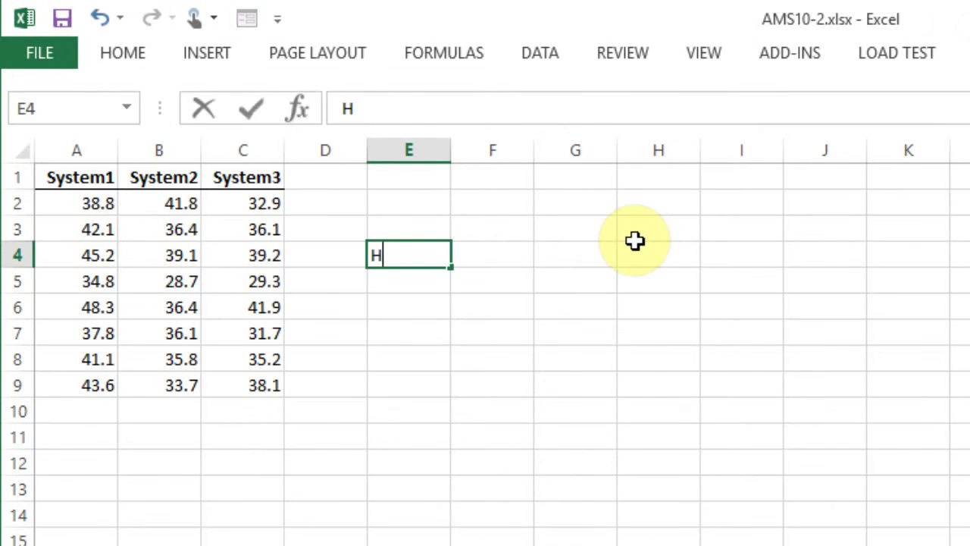
text(0: there is no)
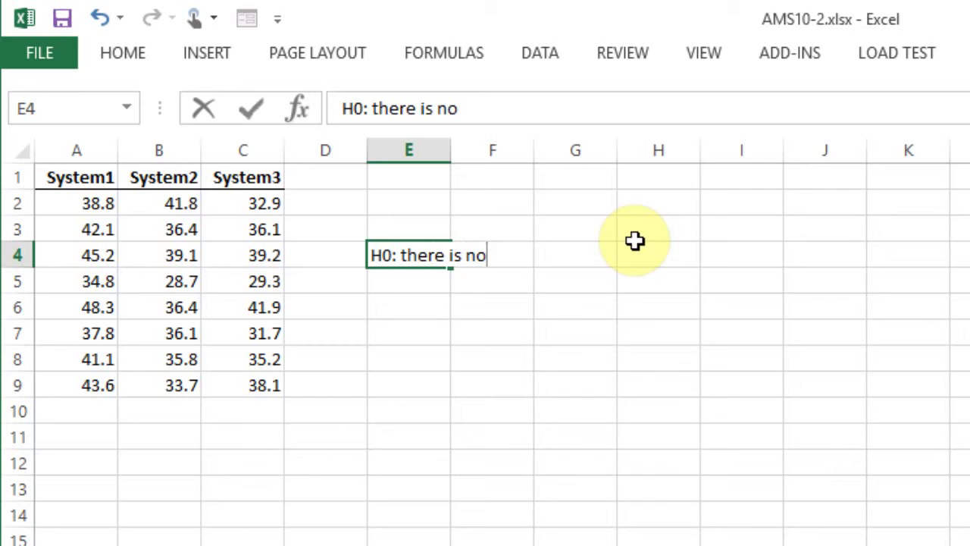
text( difference i)
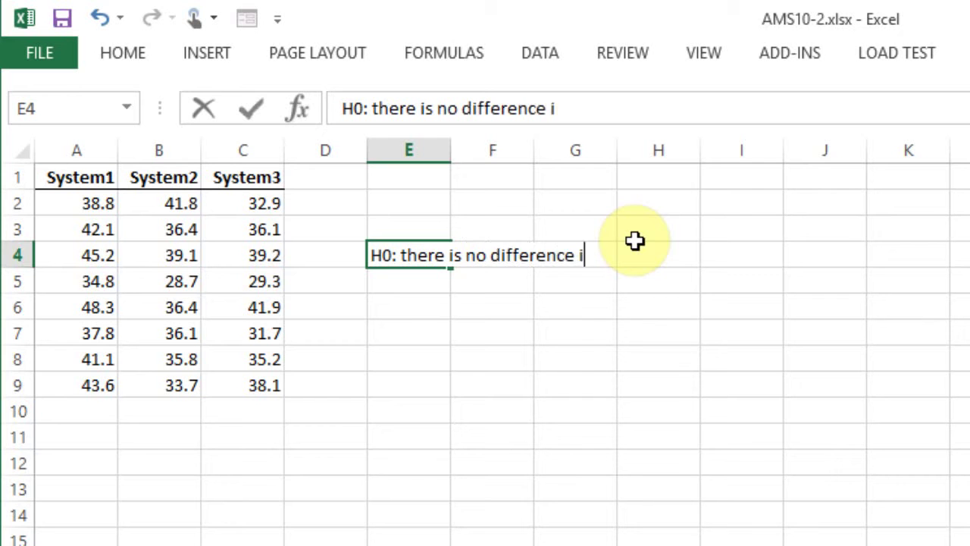
text(n download )
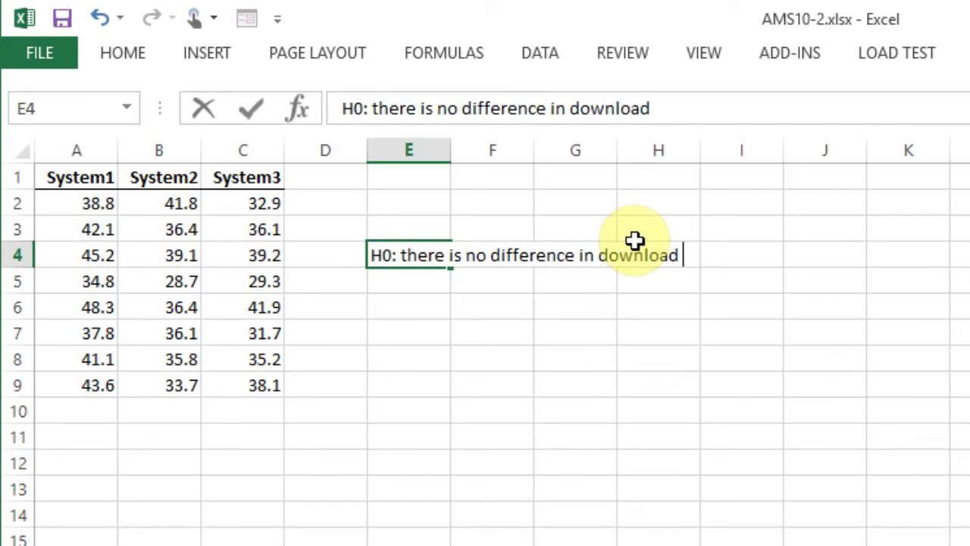
text(times between the)
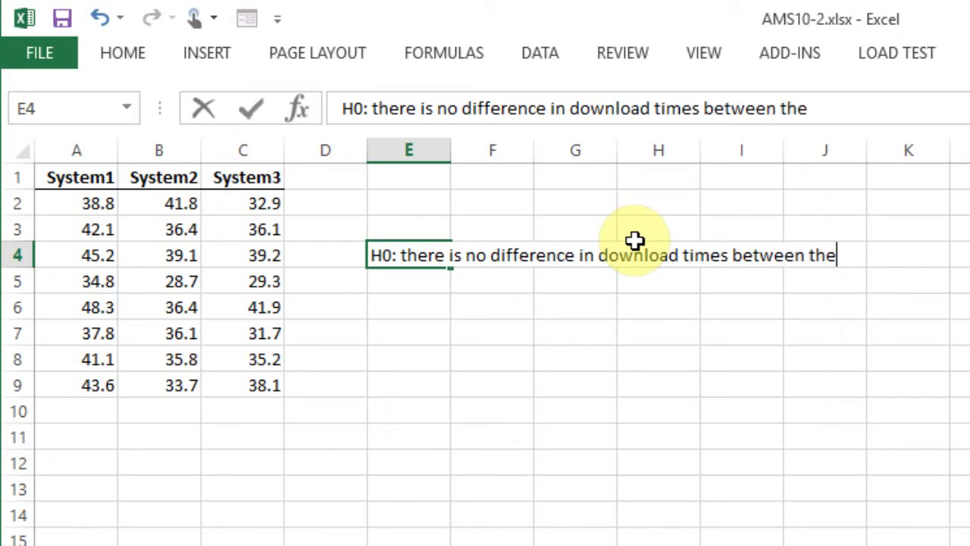
text( three systems)
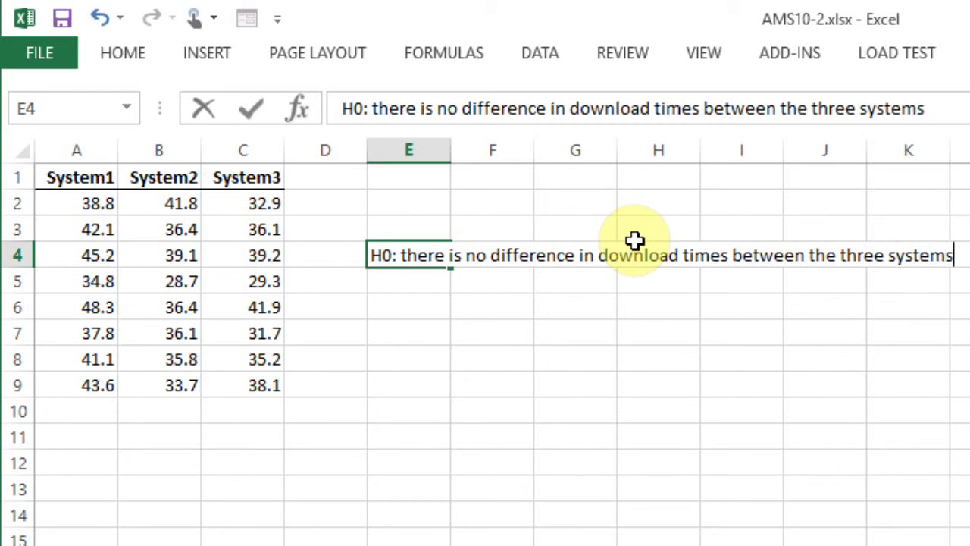
key(Return)
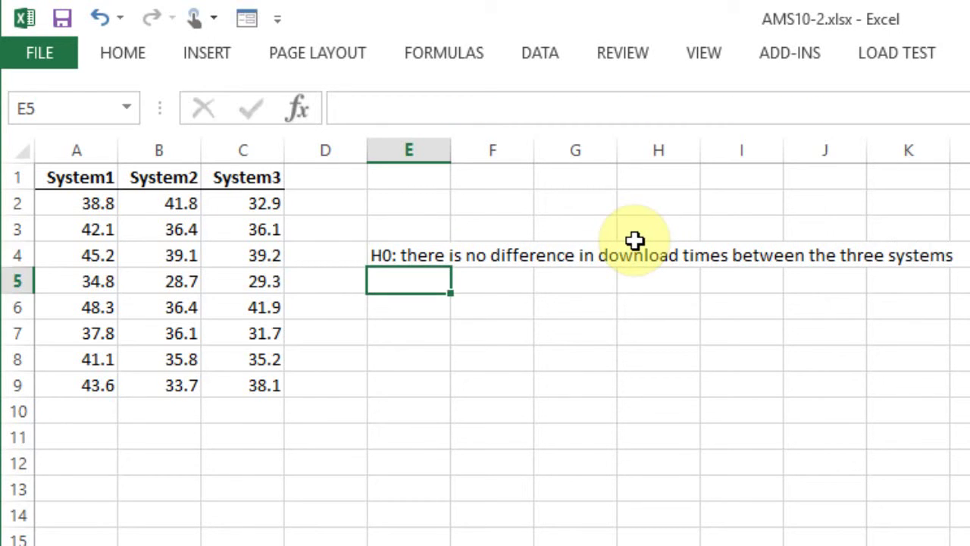
Step: Enter the alternative hypothesis in cell E5: "H1: there is a difference in download times between at least two of the systems."
text(H1)
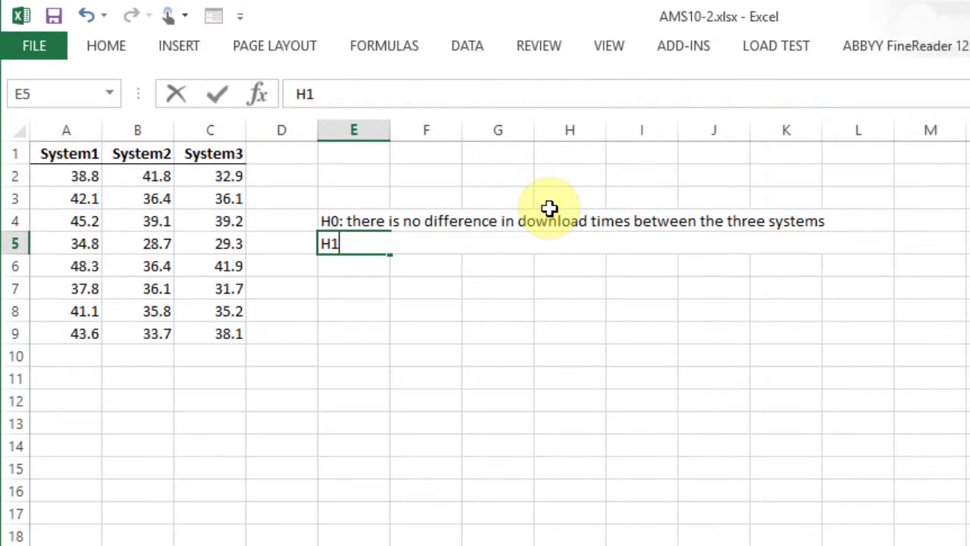
text(: there is a )
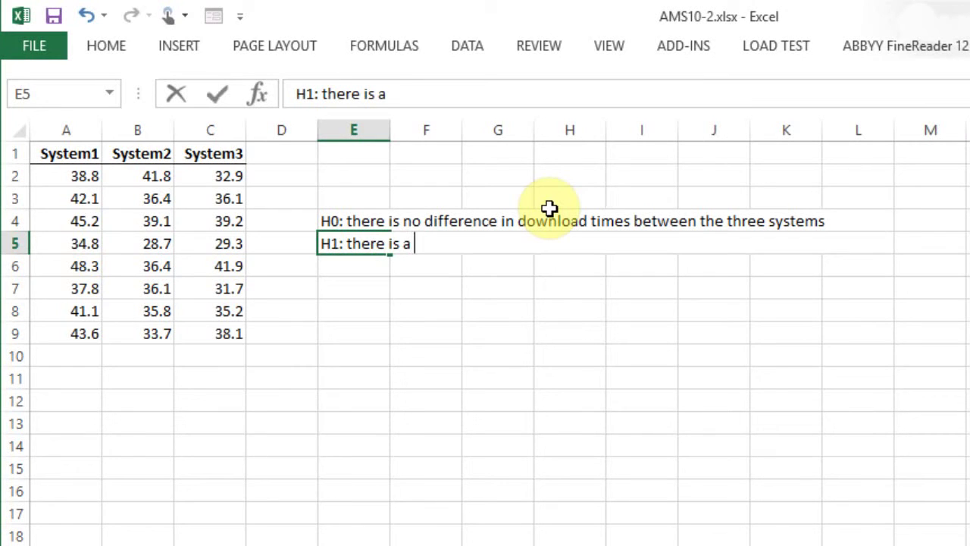
text(difference)
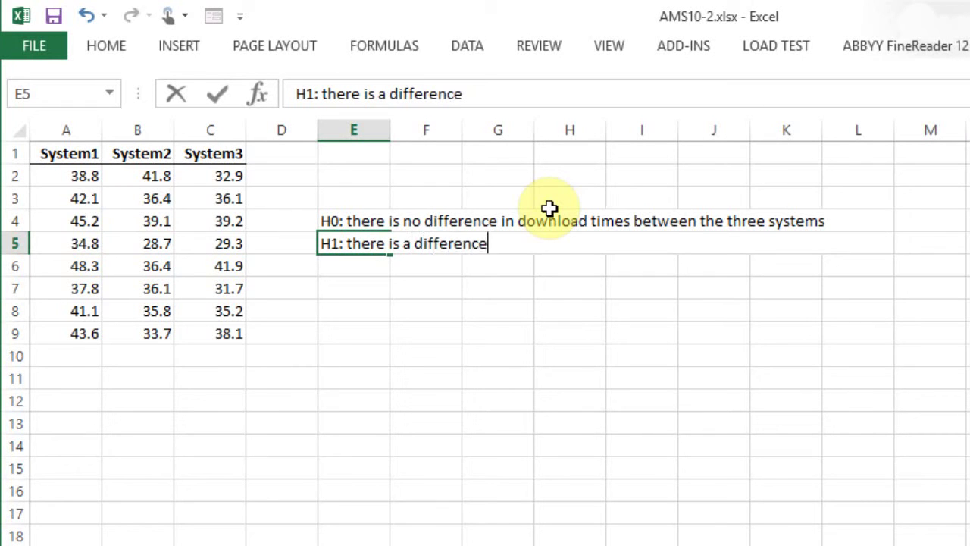
text( in downlo)
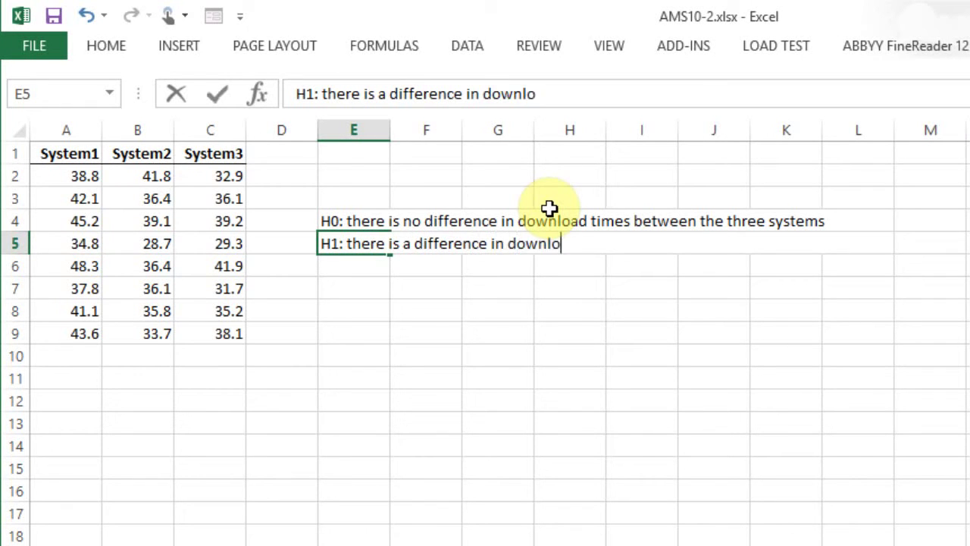
text(ad times betwe)
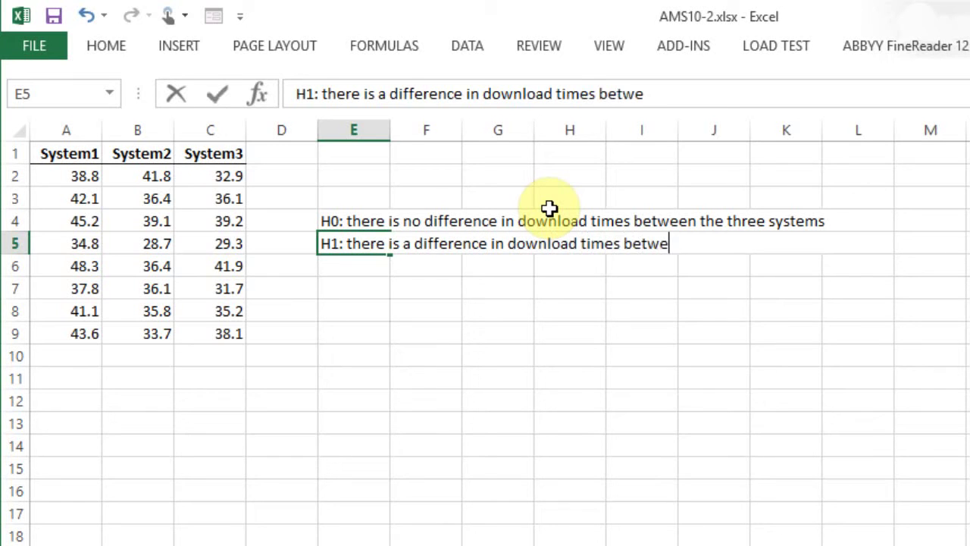
text(en at)
key(BackSpace)
text(at least two of)
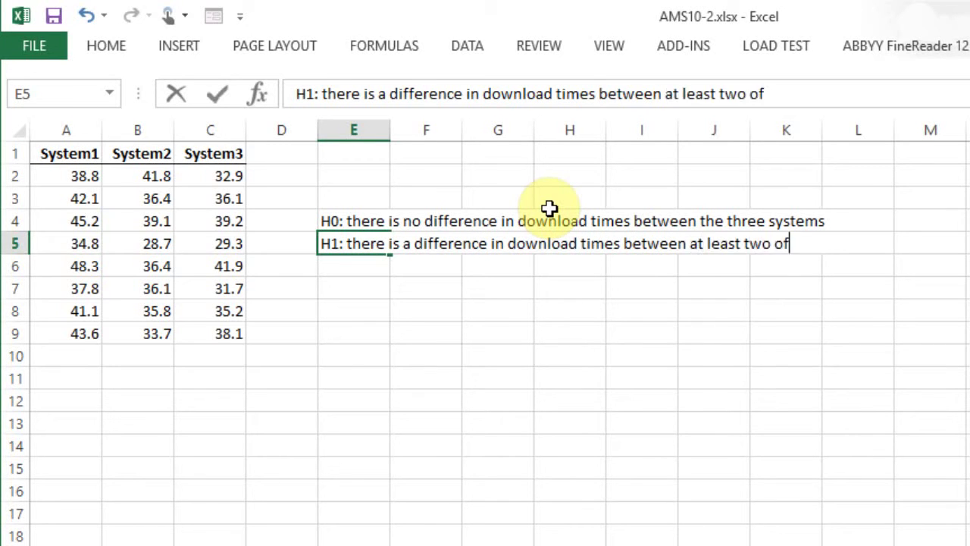
text( the systems.)
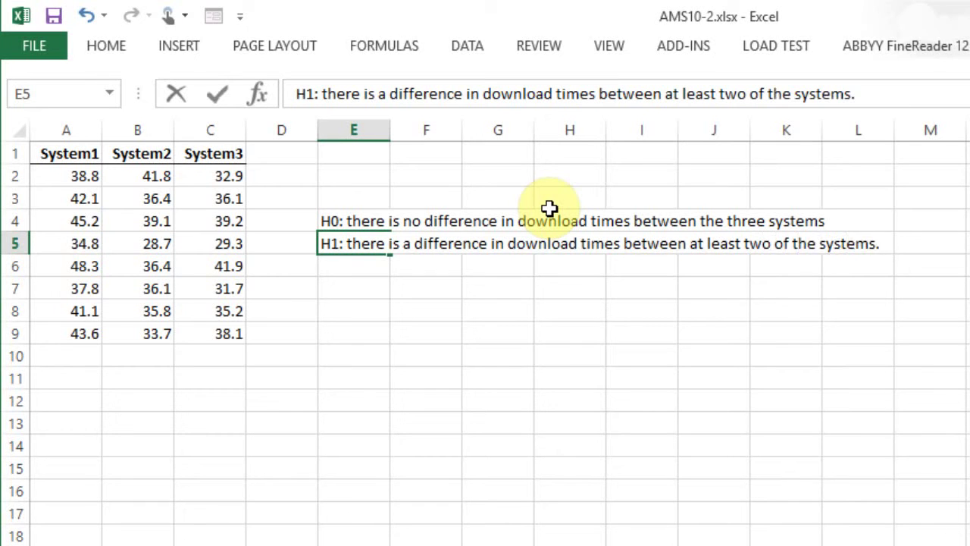
click(676, 301)
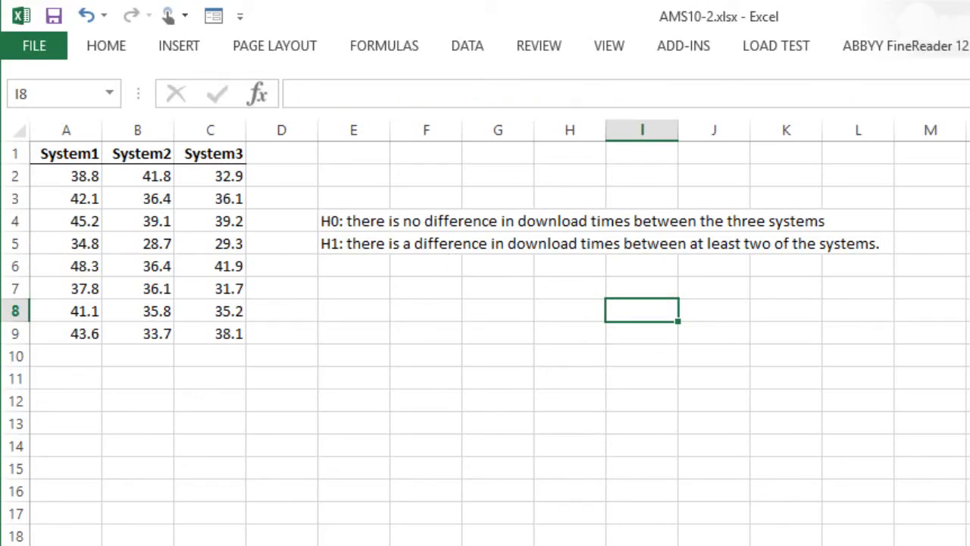
Step: Switch to the PS6_F15.pdf assignment in Acrobat and read Questions a and b of Problem 2
key(alt+Tab)
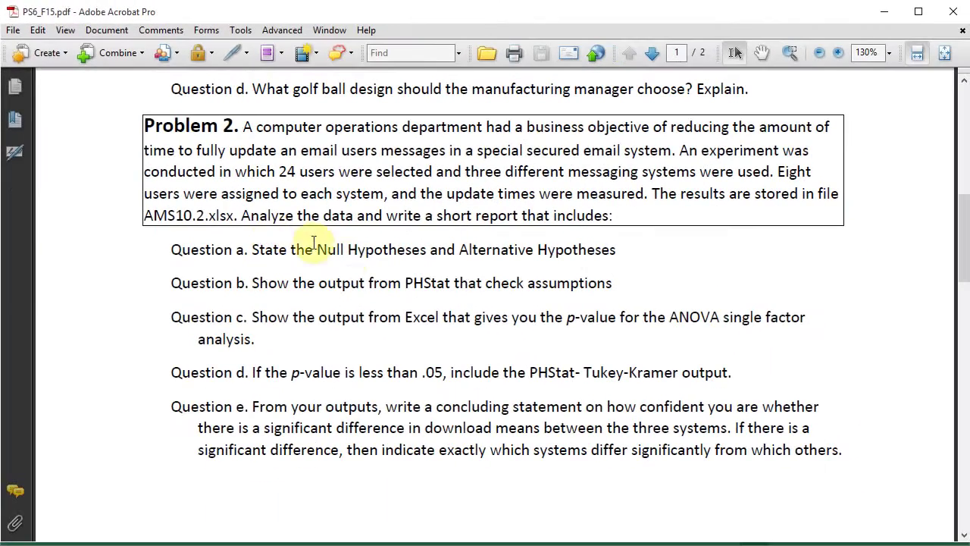
click(282, 251)
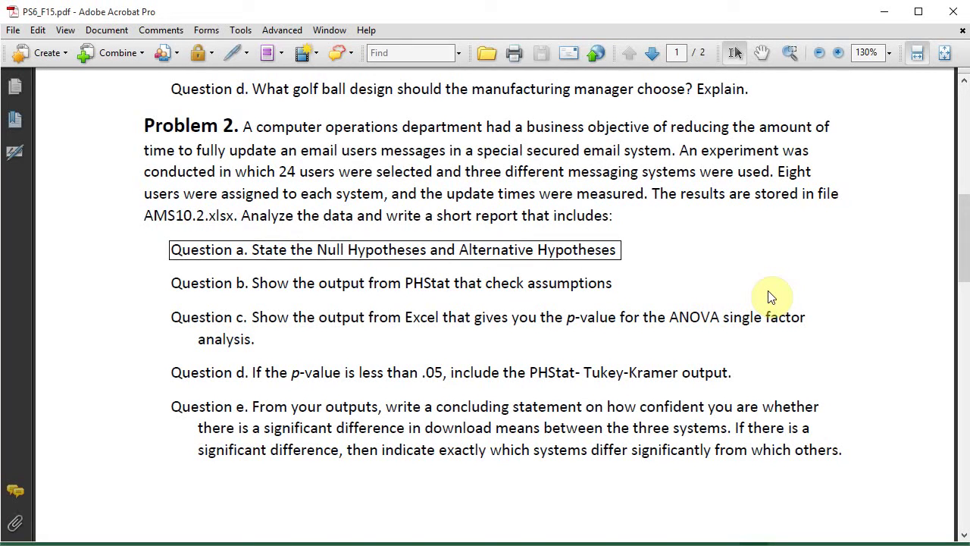
click(281, 284)
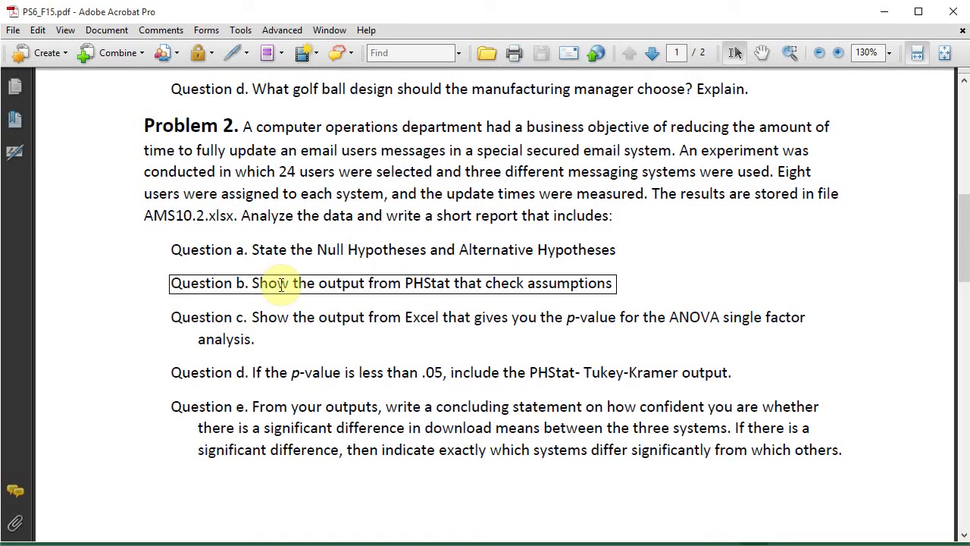
Step: Back in Excel, set up a PHStat Descriptive Summary on the DATA sheet's range A1:C9 with Multiple Groups - Unstacked as the input option
key(alt+Tab)
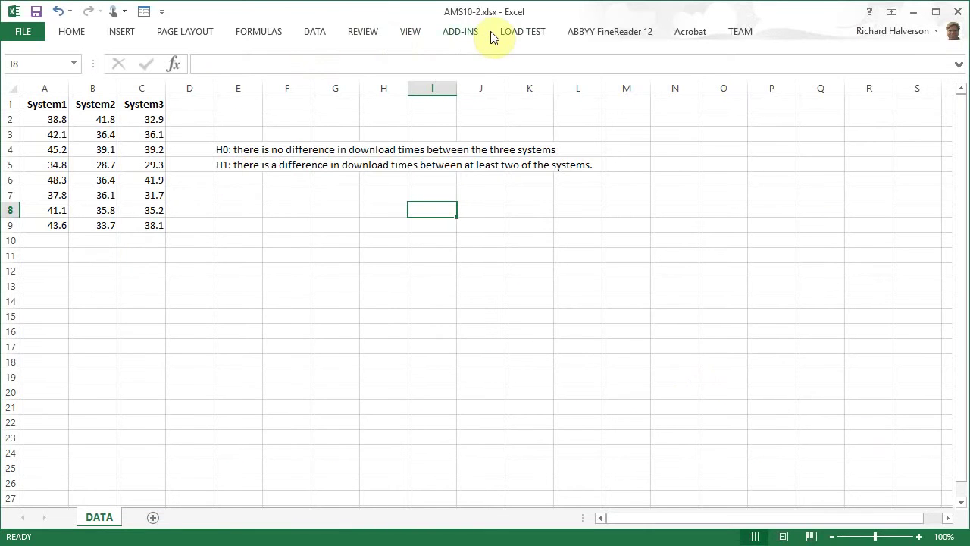
click(460, 32)
click(41, 51)
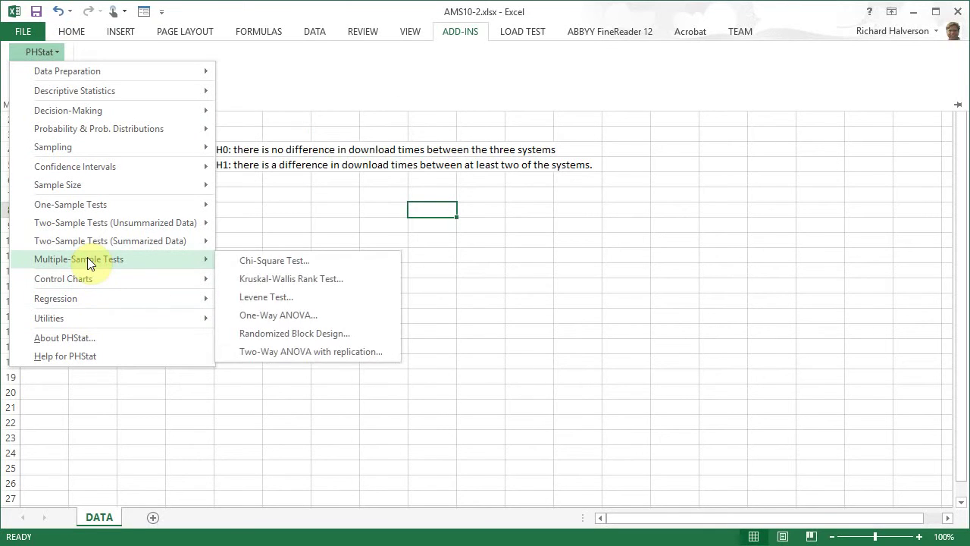
mouse_move(82, 90)
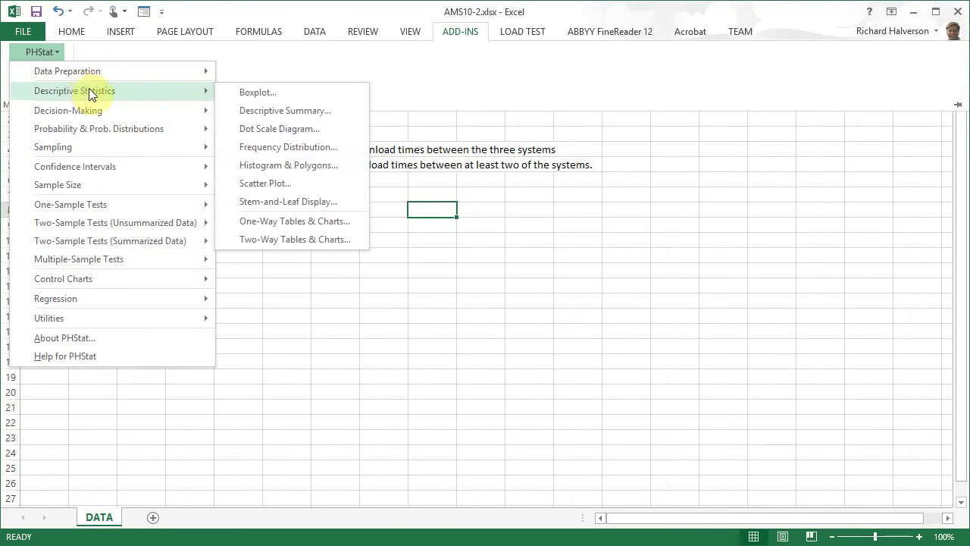
click(294, 111)
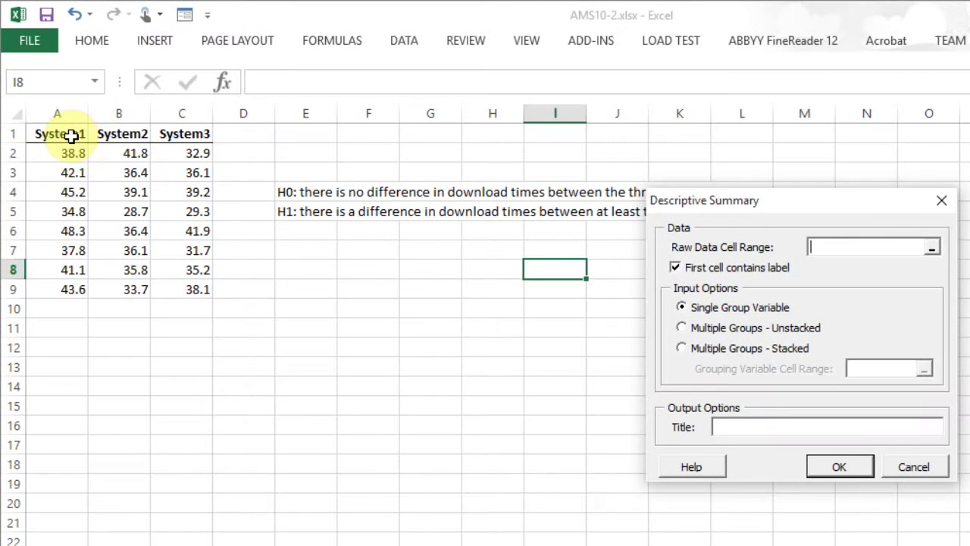
drag(72, 135, 160, 290)
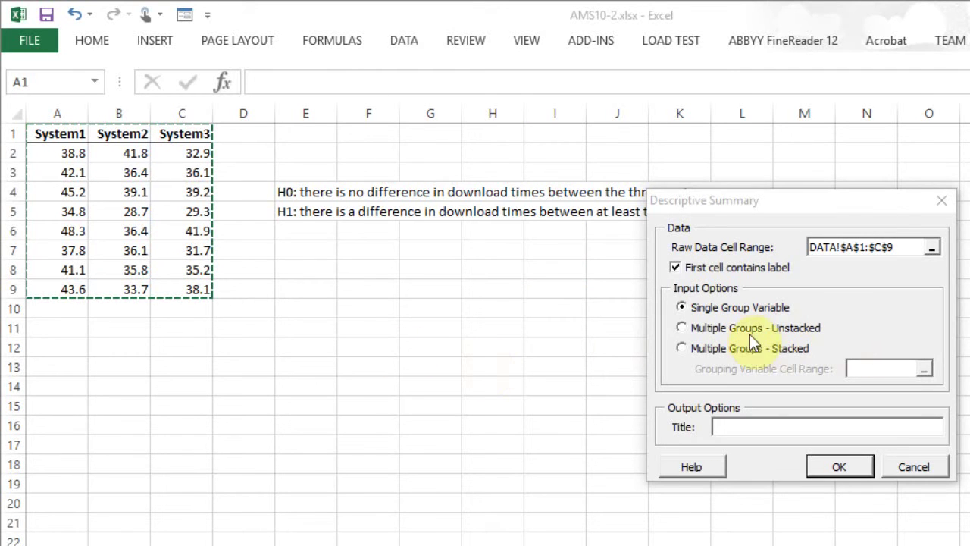
click(685, 328)
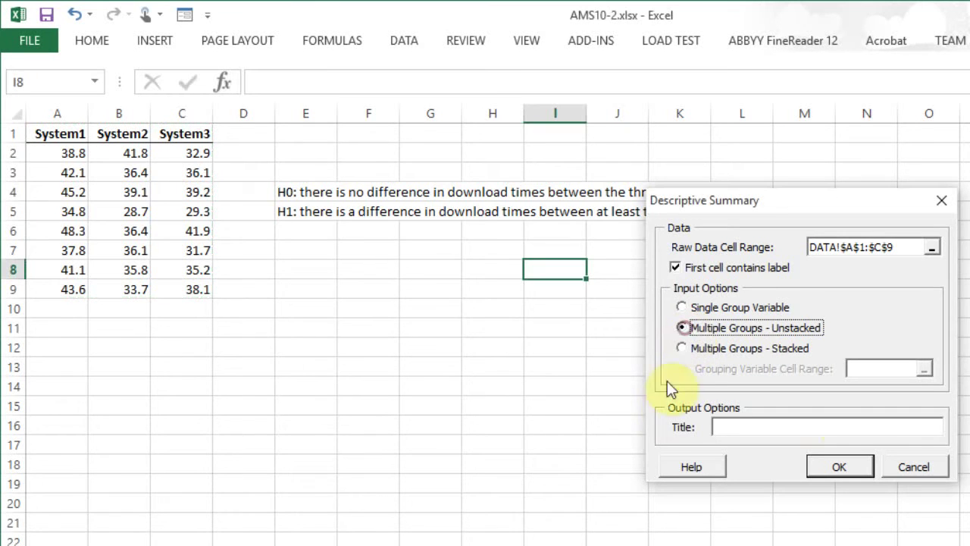
Step: Title the descriptive summary "Email messaging system downloads" and generate it
click(792, 429)
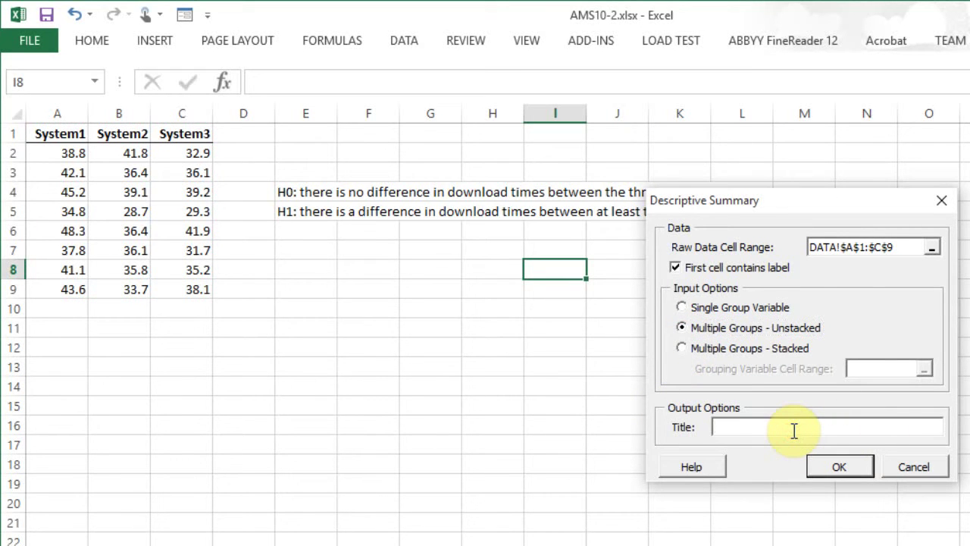
text(E)
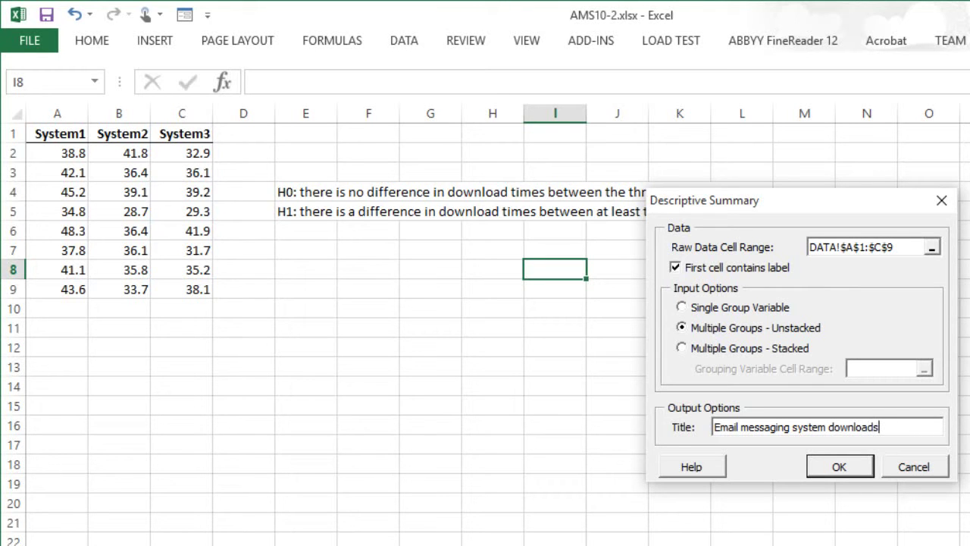
click(856, 461)
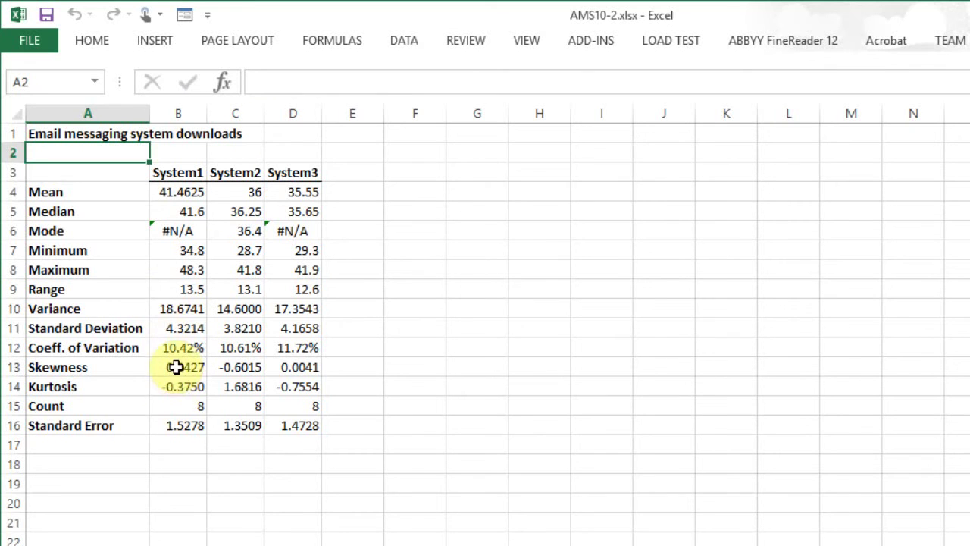
Step: Examine the System1 and System2 skewness and kurtosis, and System2's median, standard deviation and variance, to check the ANOVA assumptions
drag(175, 368, 186, 382)
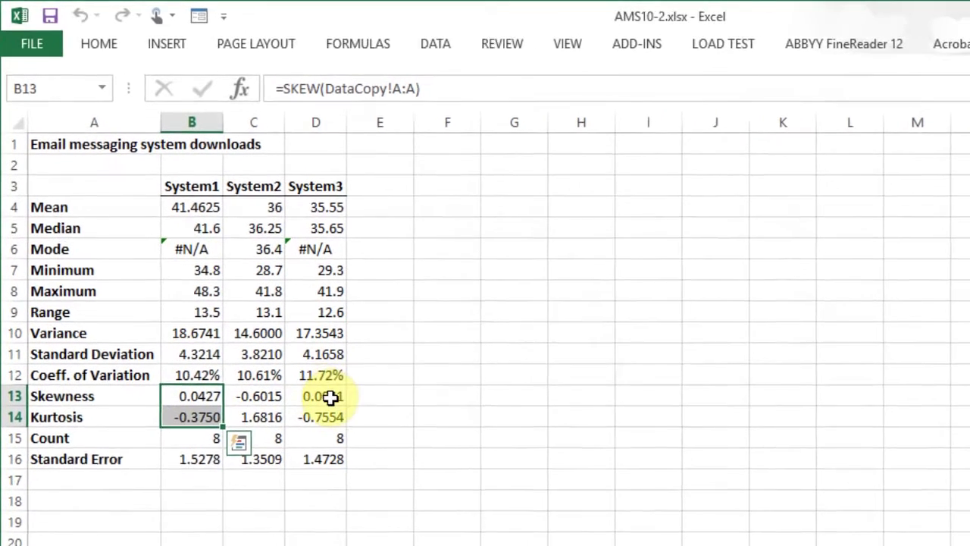
drag(270, 397, 281, 418)
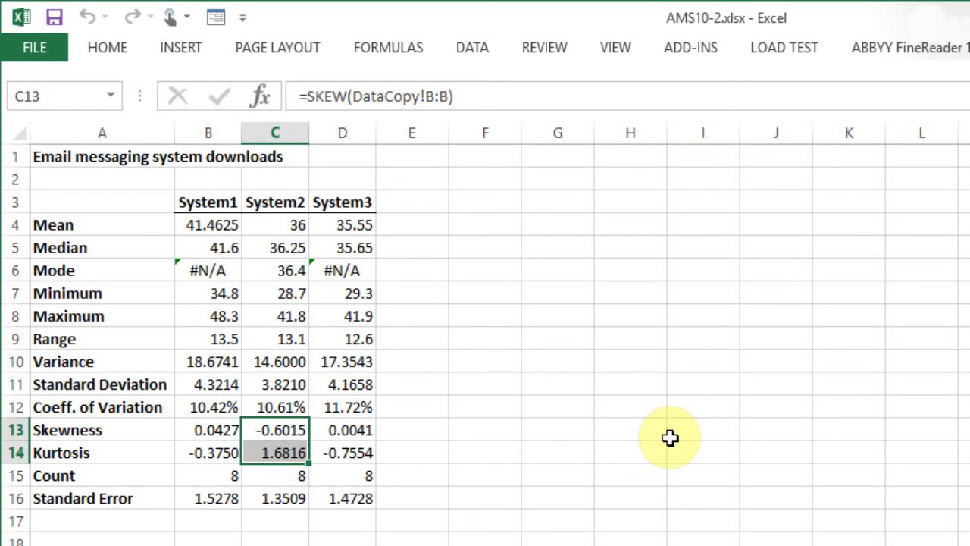
click(293, 451)
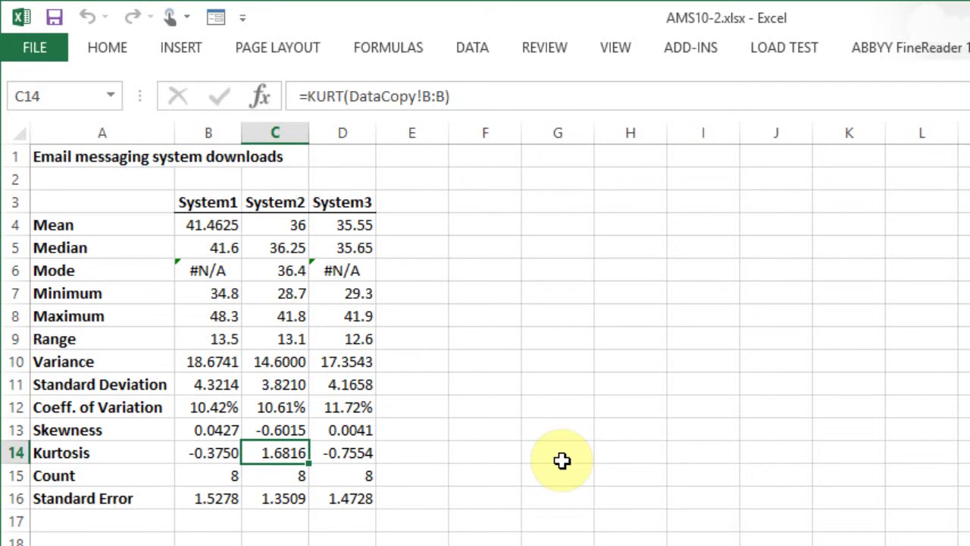
click(288, 247)
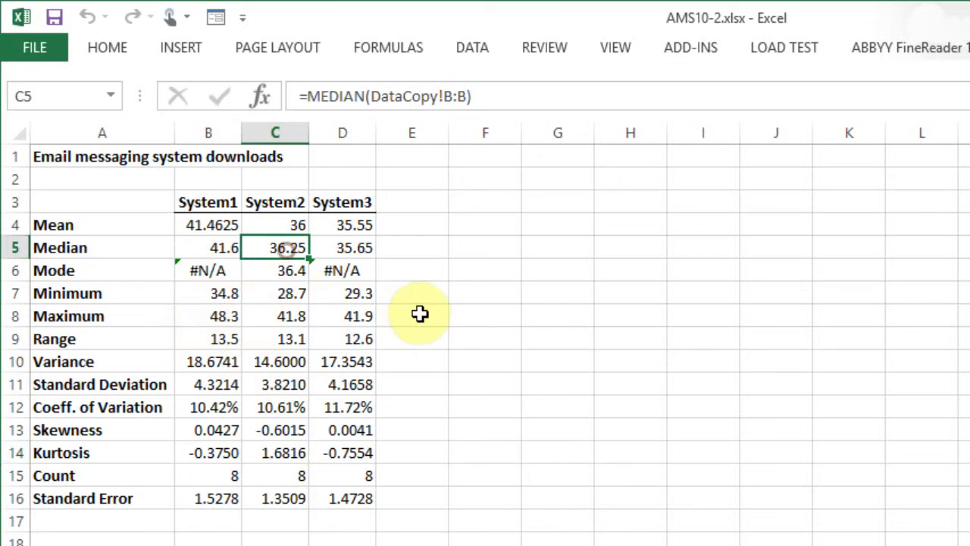
click(286, 385)
click(266, 361)
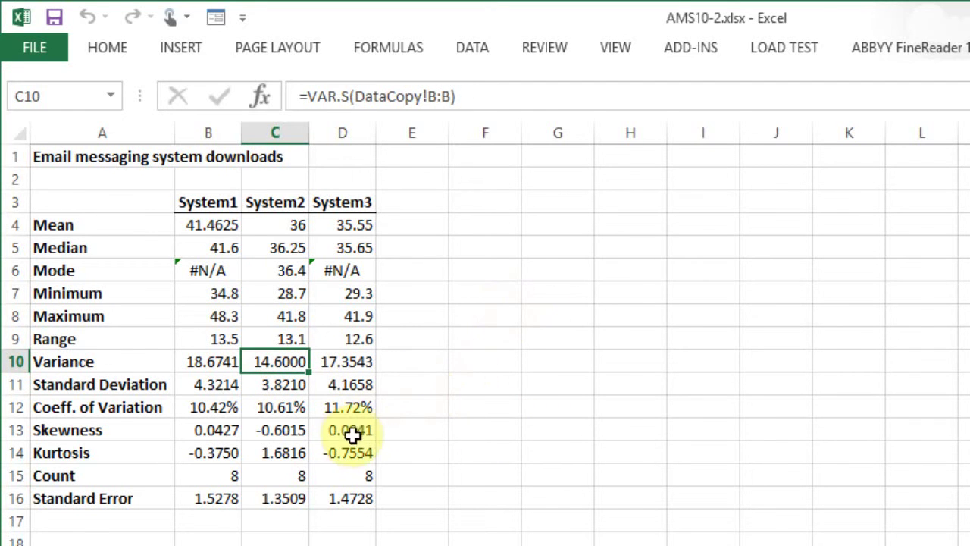
Step: Examine System3's skewness and kurtosis, and compare the standard deviations of all three systems
drag(351, 430, 348, 452)
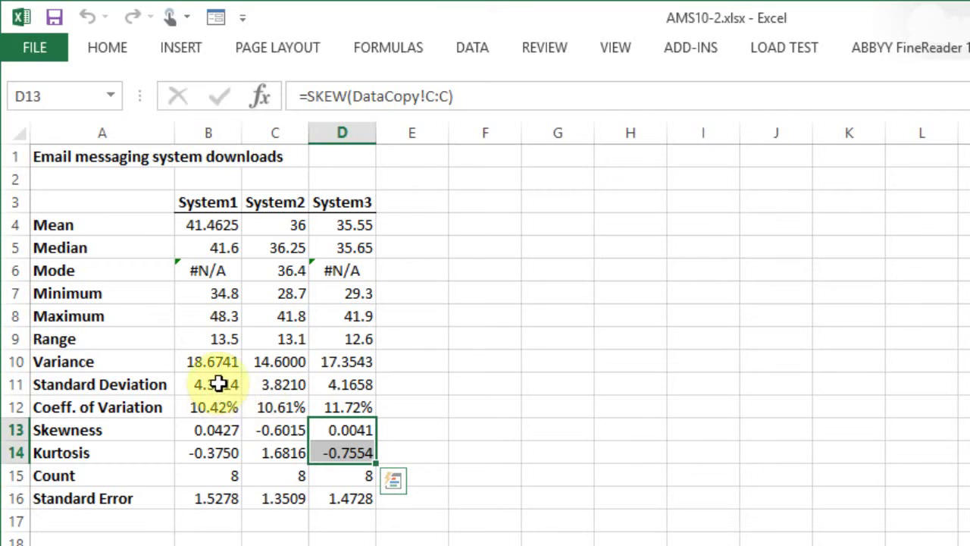
drag(213, 386, 347, 386)
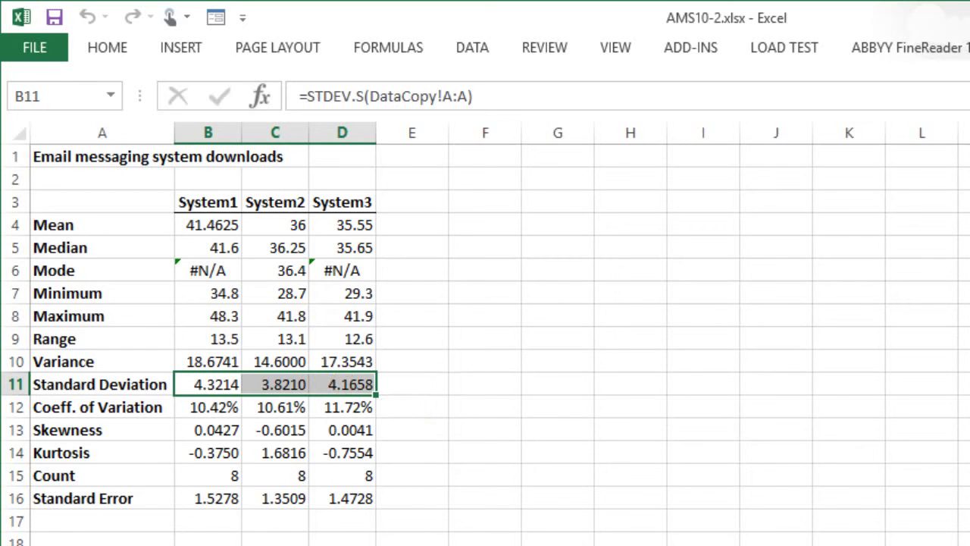
key(alt+Tab)
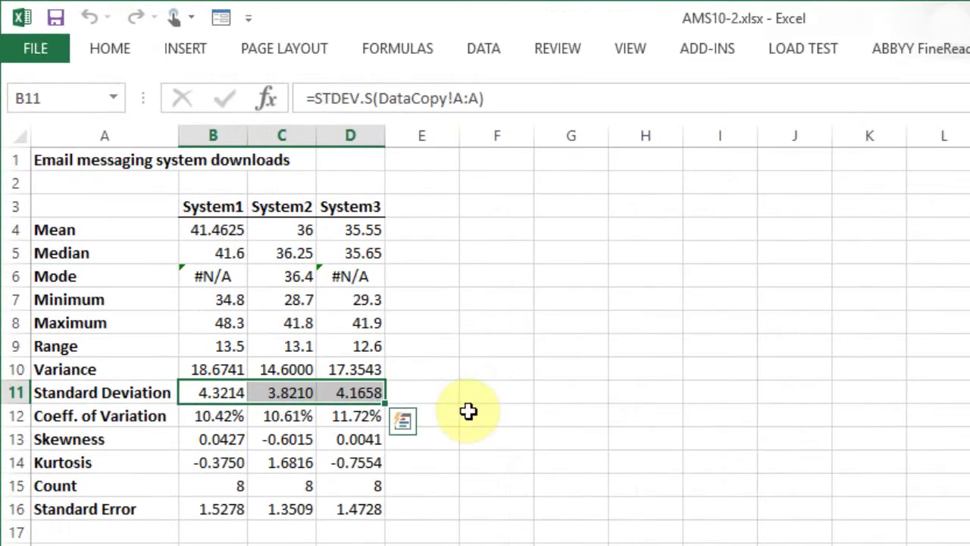
click(368, 326)
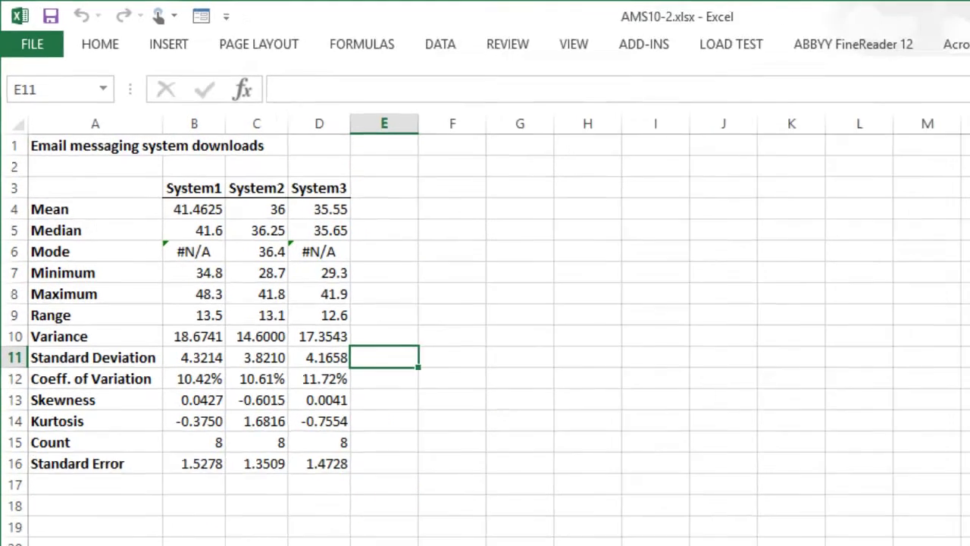
Step: Read Question c of Problem 2 in PS6_F15.pdf in Acrobat, and return to the DATA sheet in Excel
key(alt+Tab)
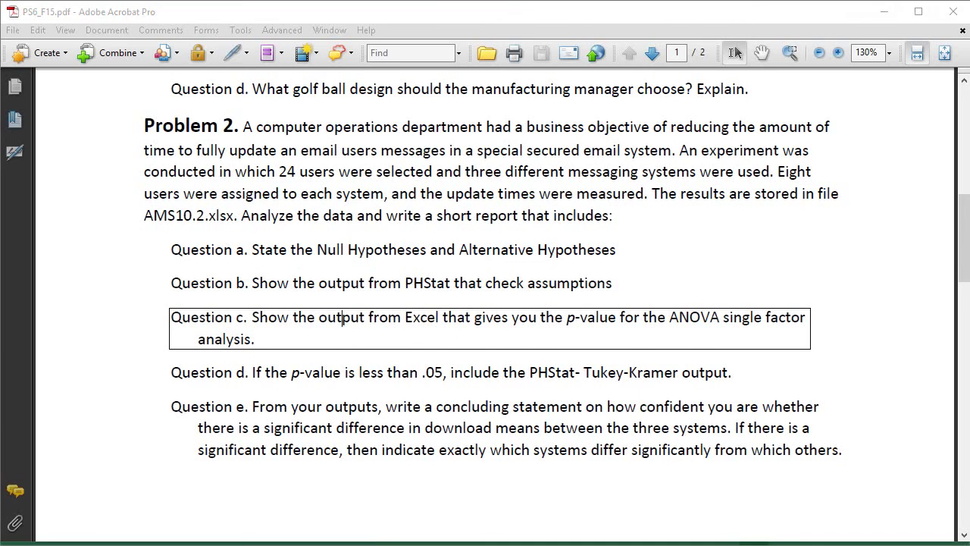
key(alt+Tab)
click(269, 519)
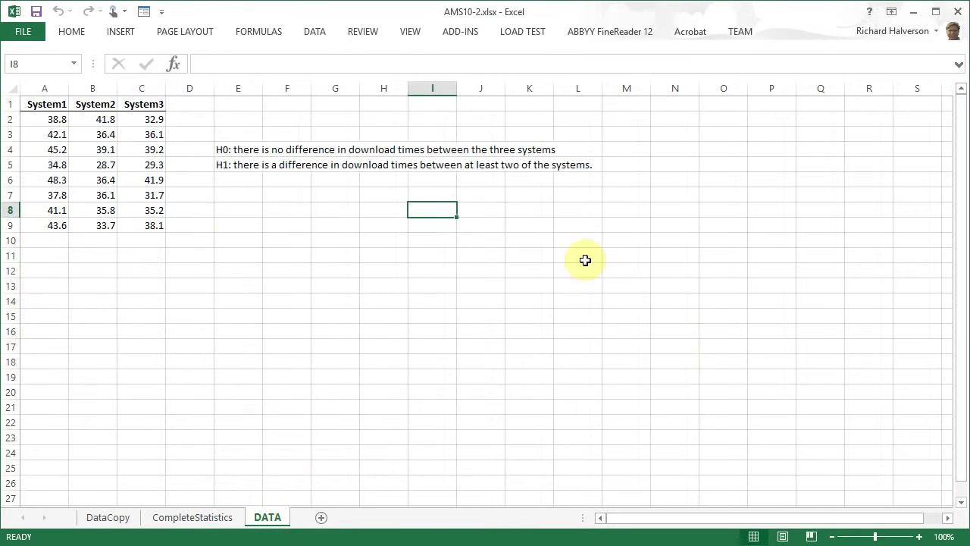
Step: Open the Anova: Single Factor tool from Excel's Data Analysis tools
click(314, 34)
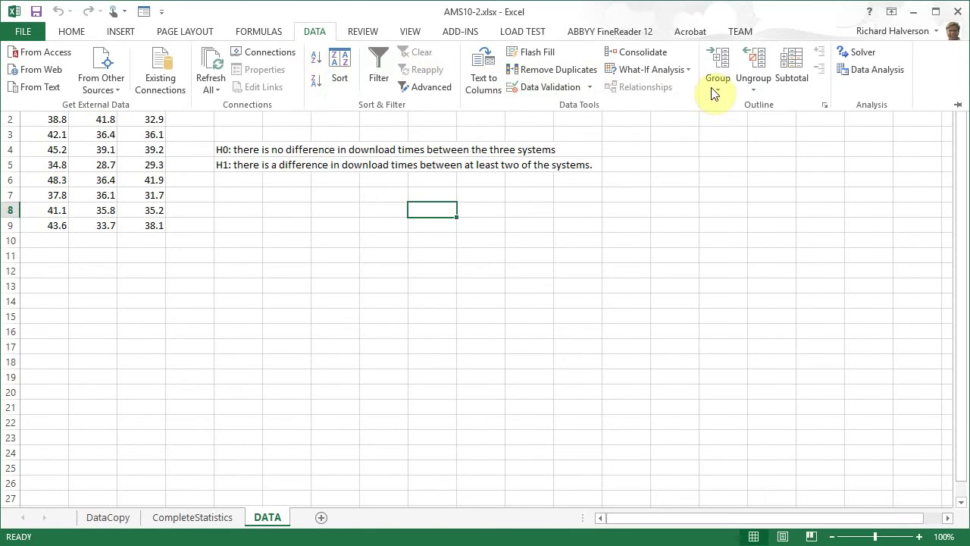
click(862, 70)
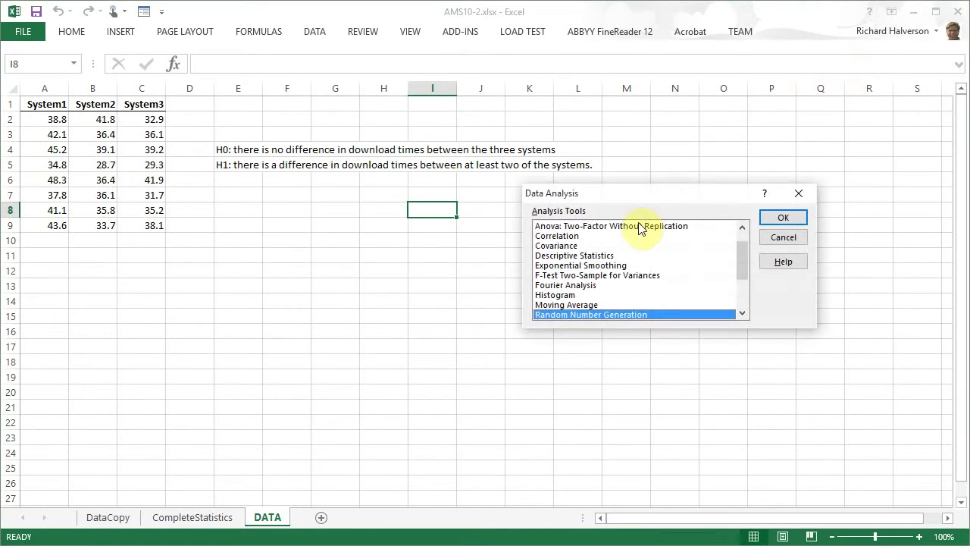
drag(741, 264, 740, 235)
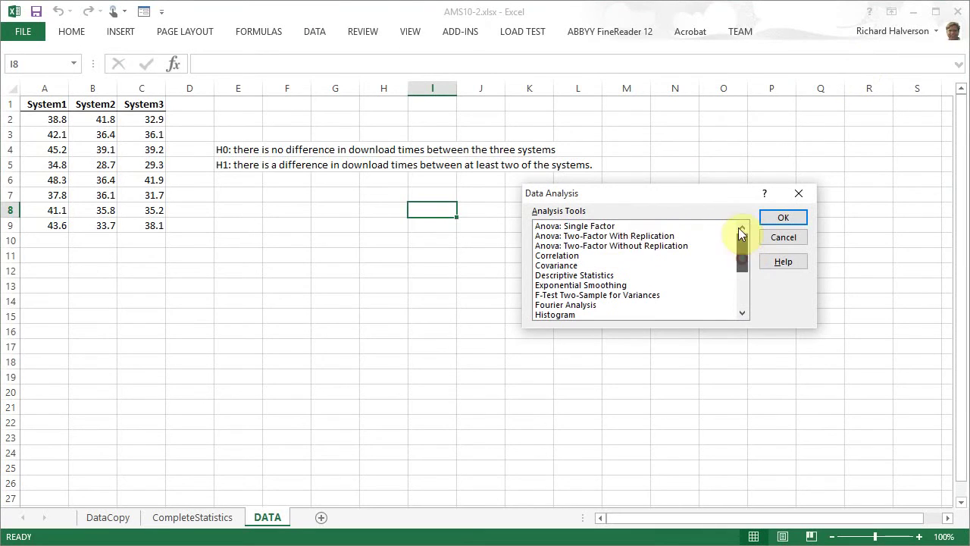
click(594, 225)
click(588, 276)
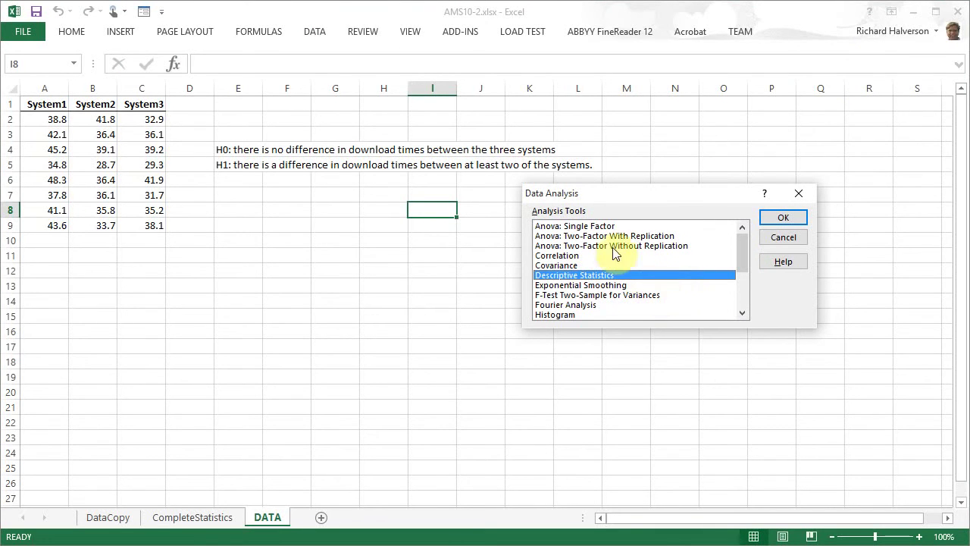
click(584, 226)
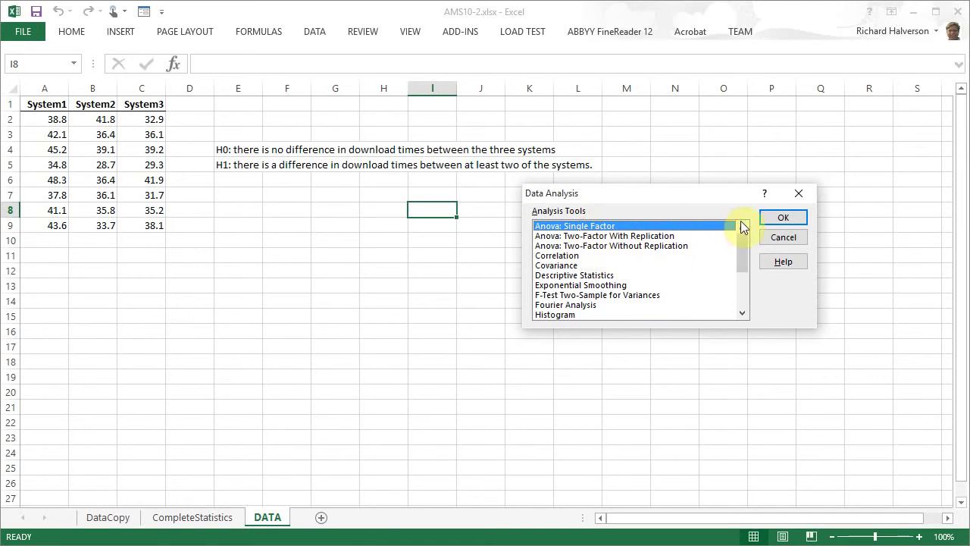
click(785, 220)
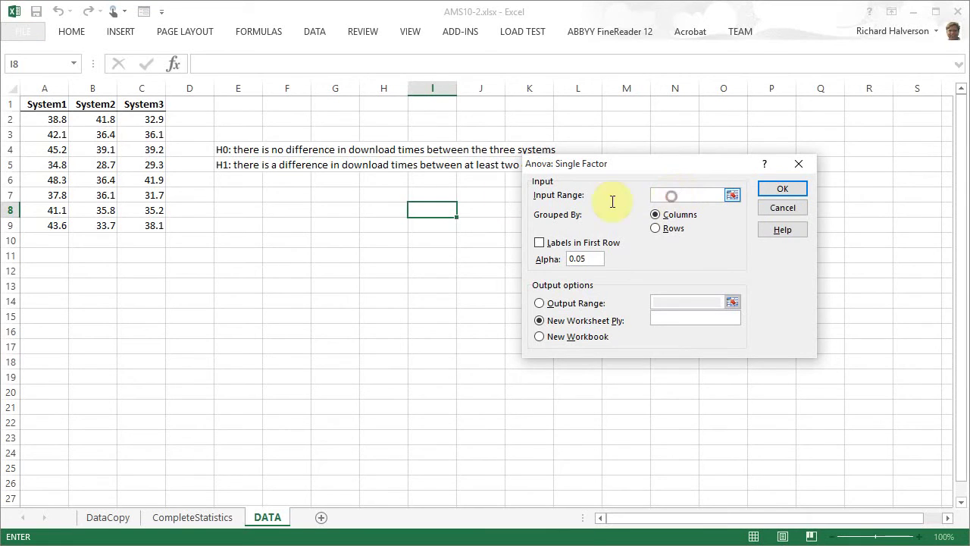
Step: Run the single-factor ANOVA on A1:C9 with labels in the first row and the output starting at E11
drag(43, 102, 118, 225)
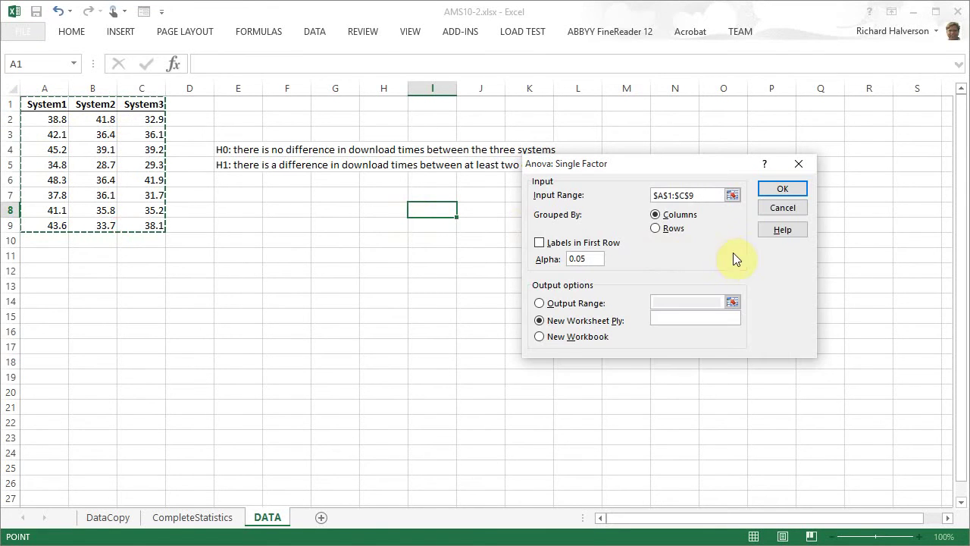
click(539, 245)
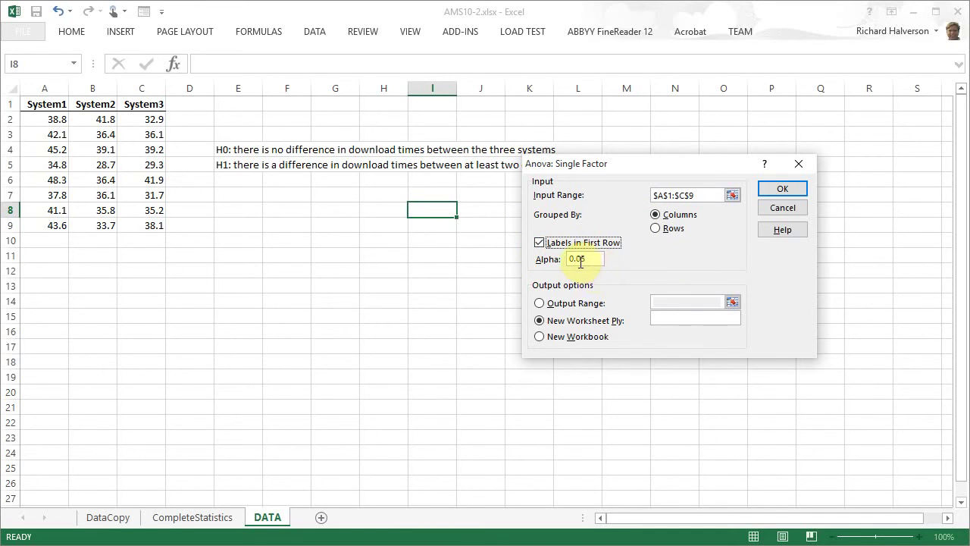
click(539, 303)
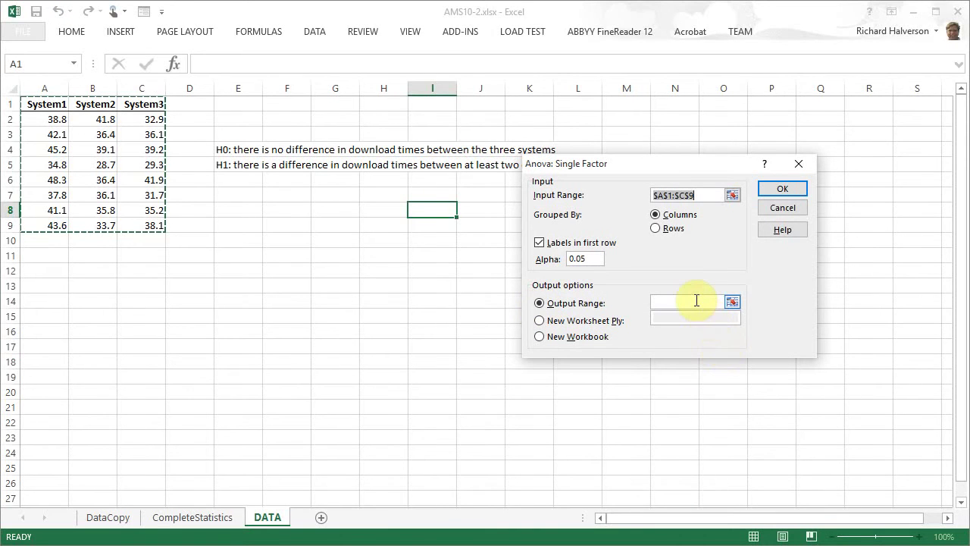
click(696, 301)
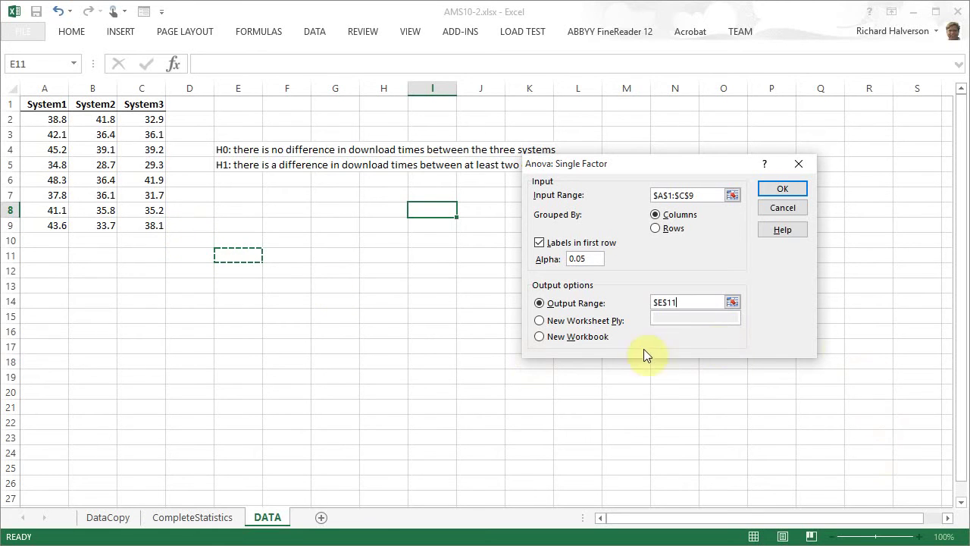
click(783, 189)
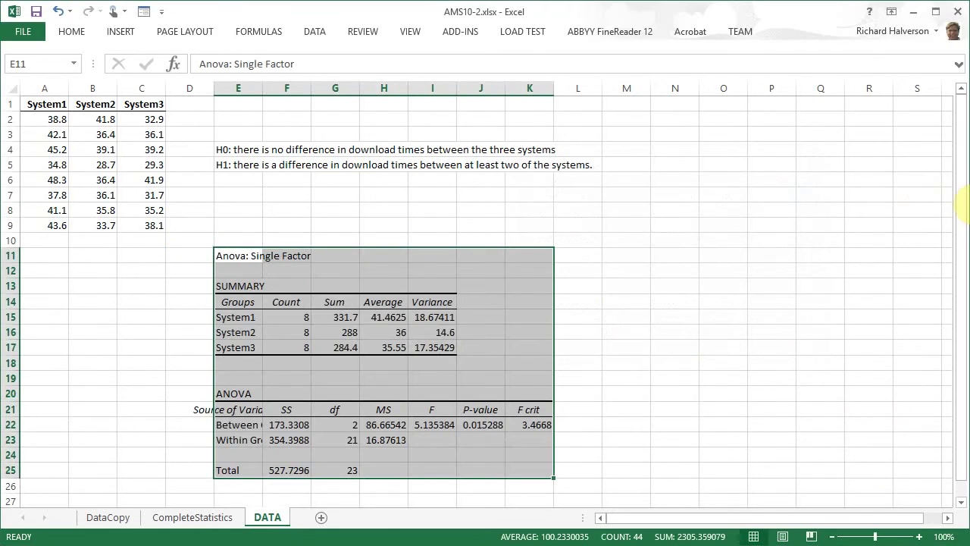
click(648, 344)
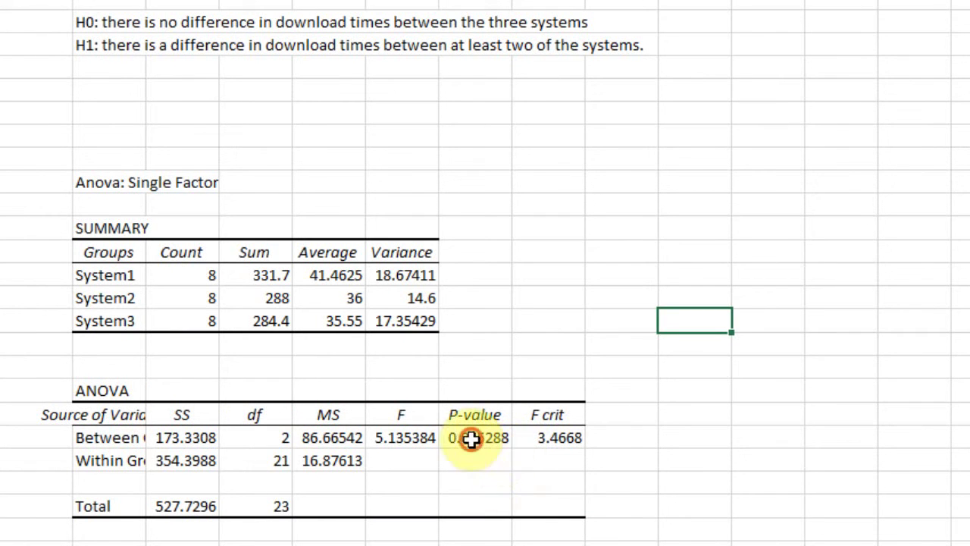
Step: Examine the ANOVA's P-value against hypothesis H1, the F statistic against F crit, and the between- and within-groups degrees of freedom
click(473, 439)
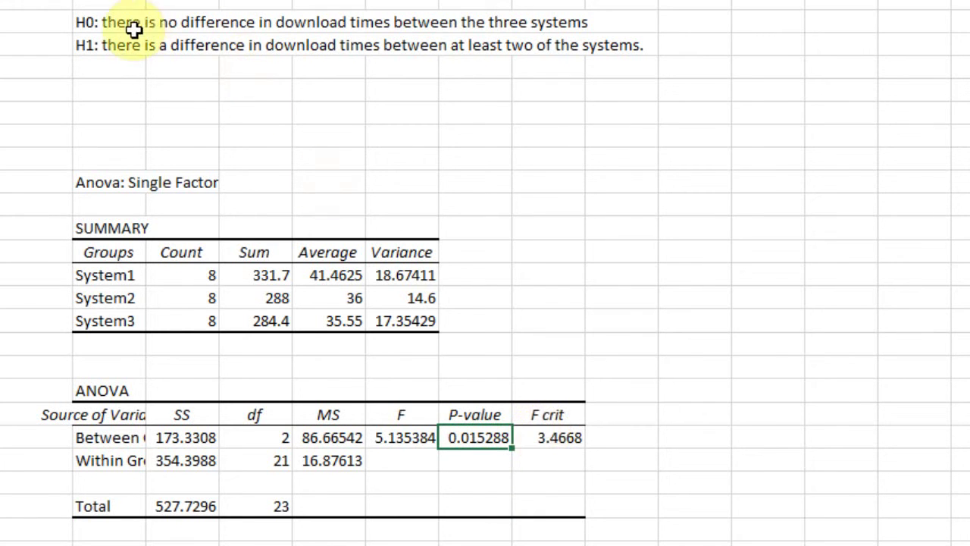
click(98, 47)
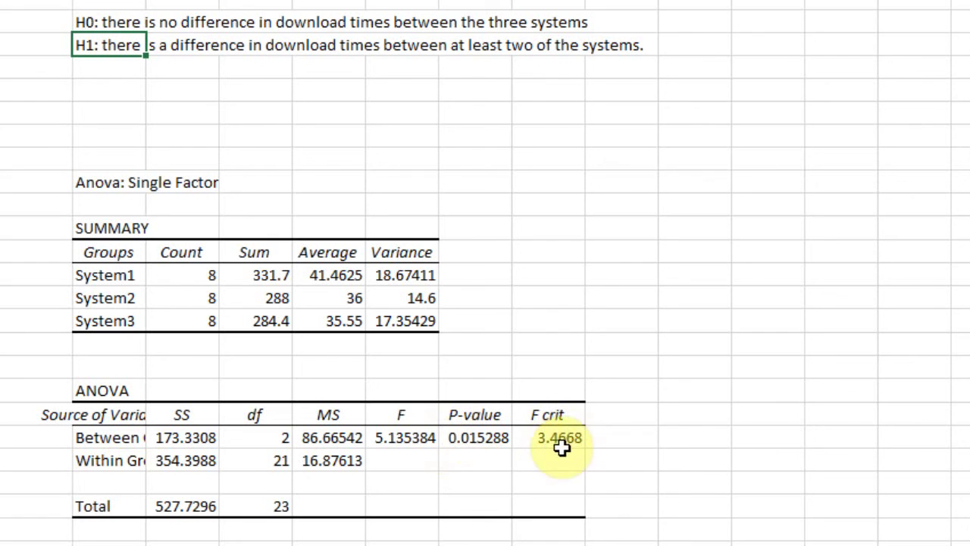
click(406, 438)
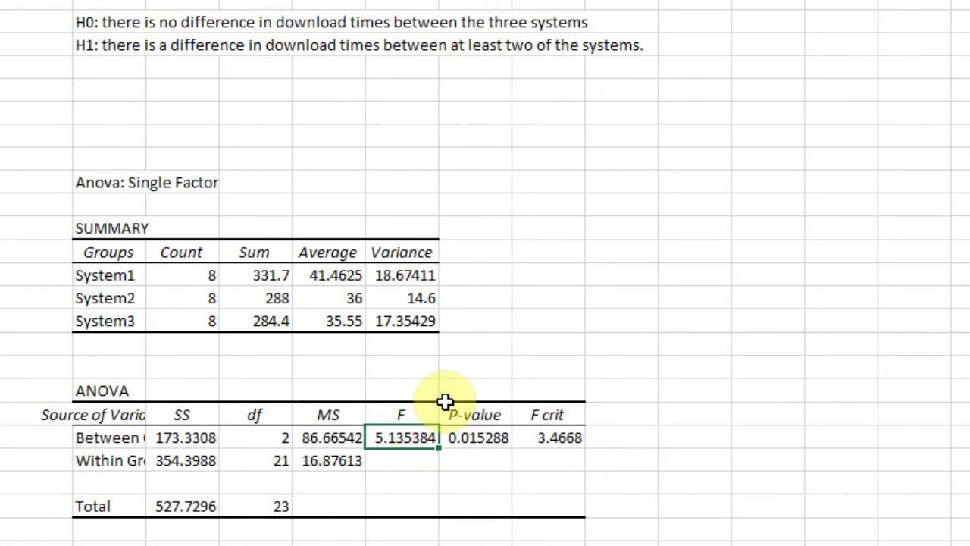
click(565, 440)
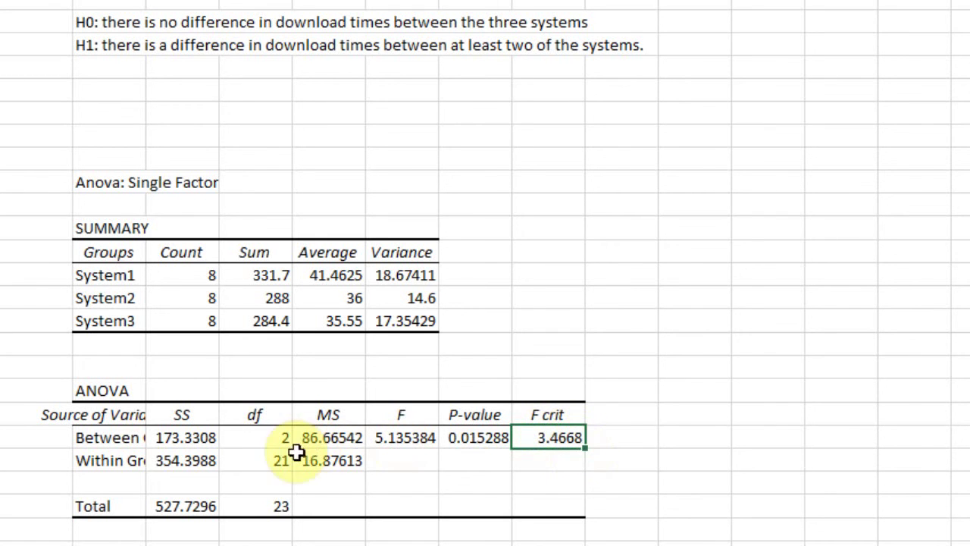
click(275, 437)
click(274, 460)
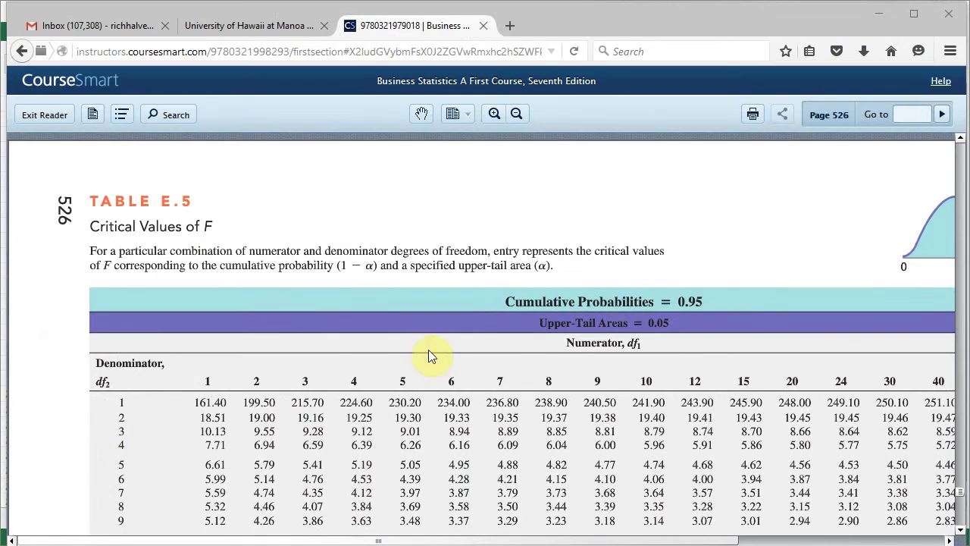
Step: Look up the 0.05 critical value of F in Table E.5 of the CourseSmart textbook and compare it with Excel's F crit
scroll(429, 356, down, 2)
scroll(251, 303, down, 6)
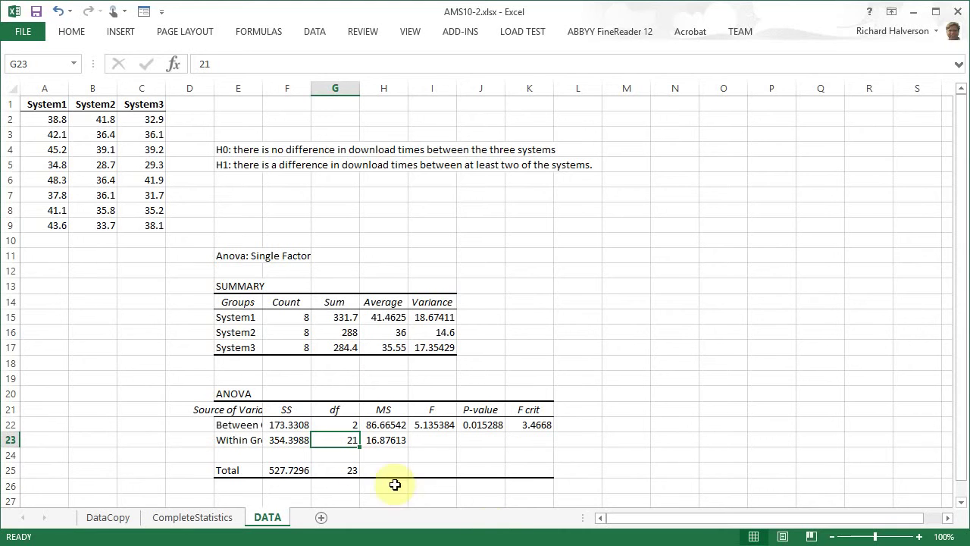
click(534, 428)
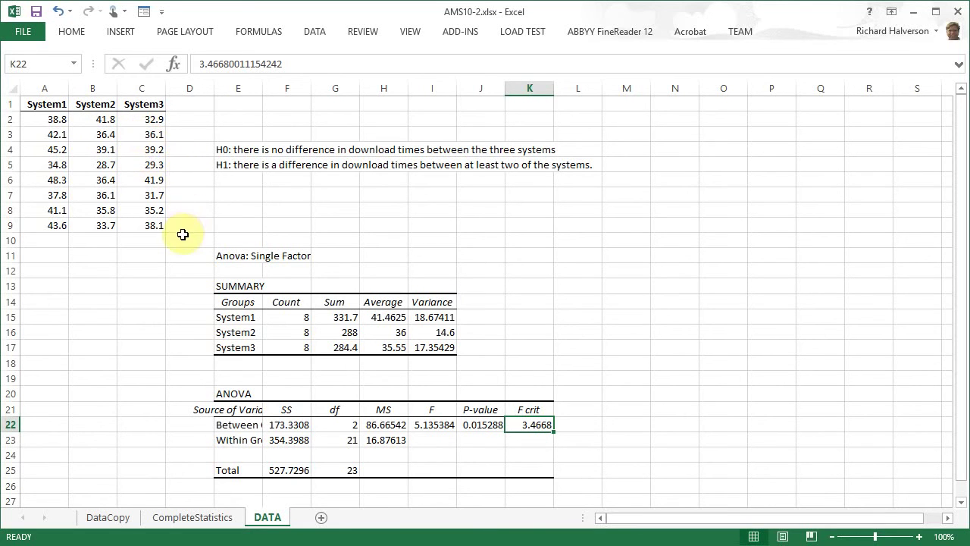
Step: Compare the average download times of System1, System2 and System3 in the ANOVA summary, checking System2 against System3
click(394, 315)
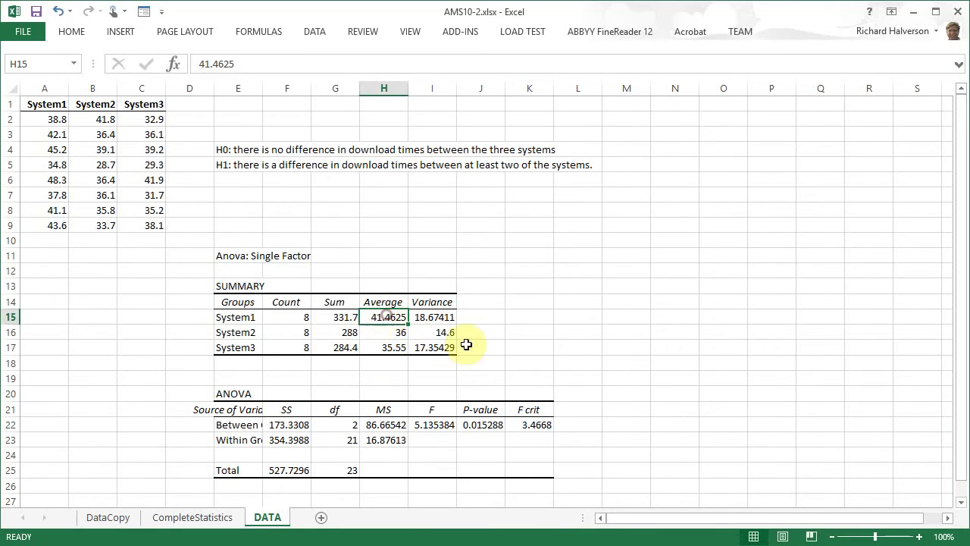
click(390, 333)
click(392, 347)
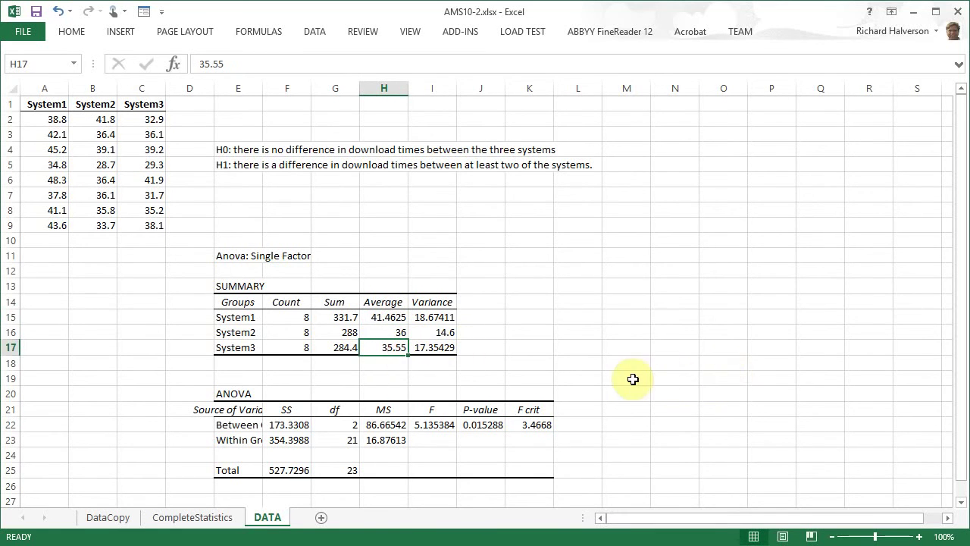
click(391, 332)
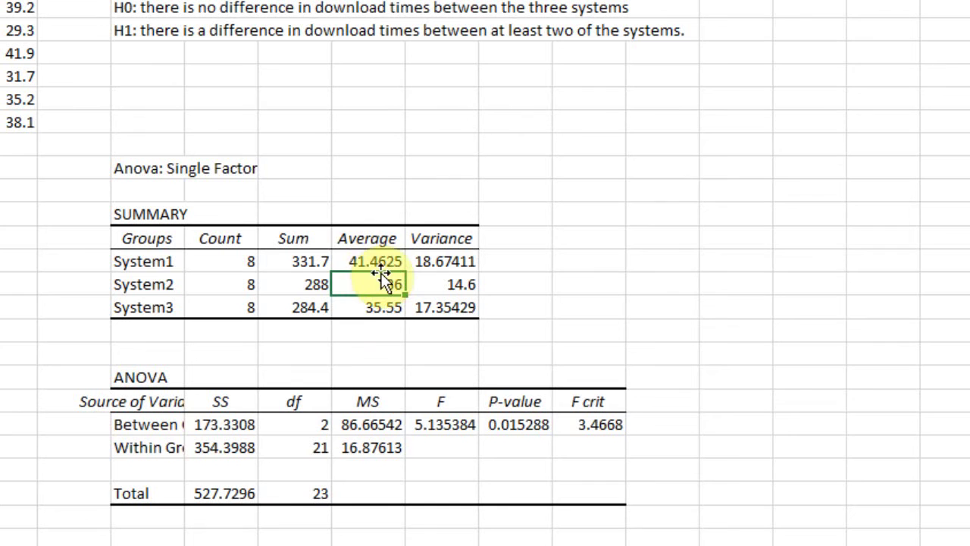
click(379, 262)
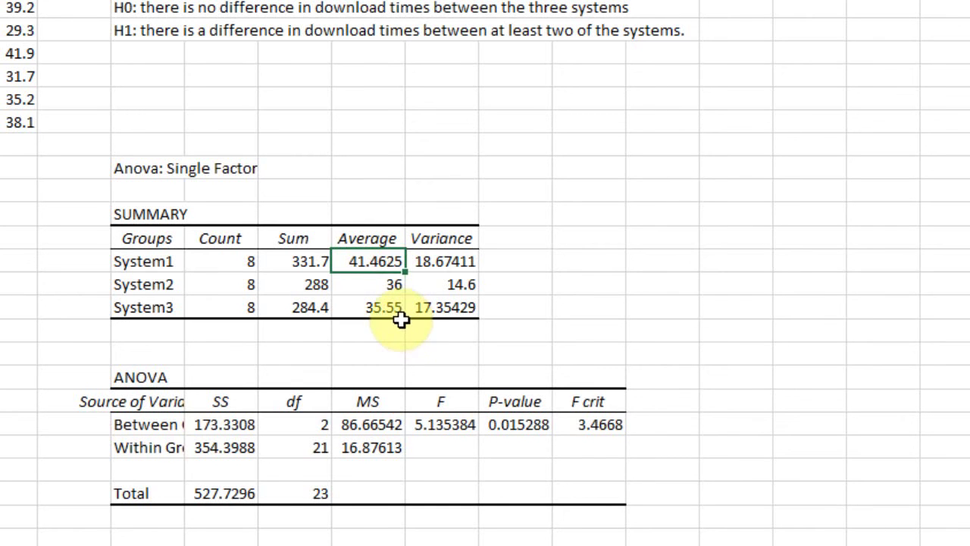
click(394, 311)
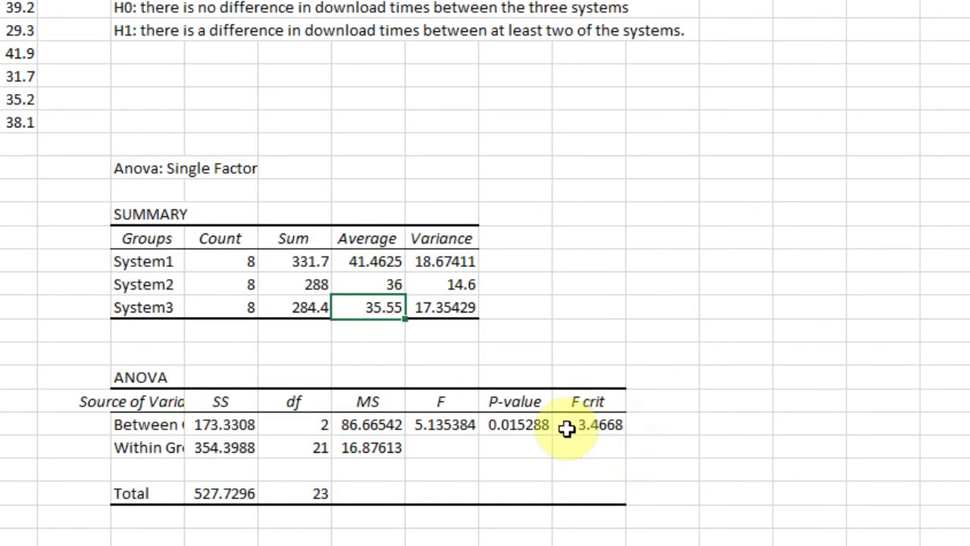
click(385, 285)
click(391, 306)
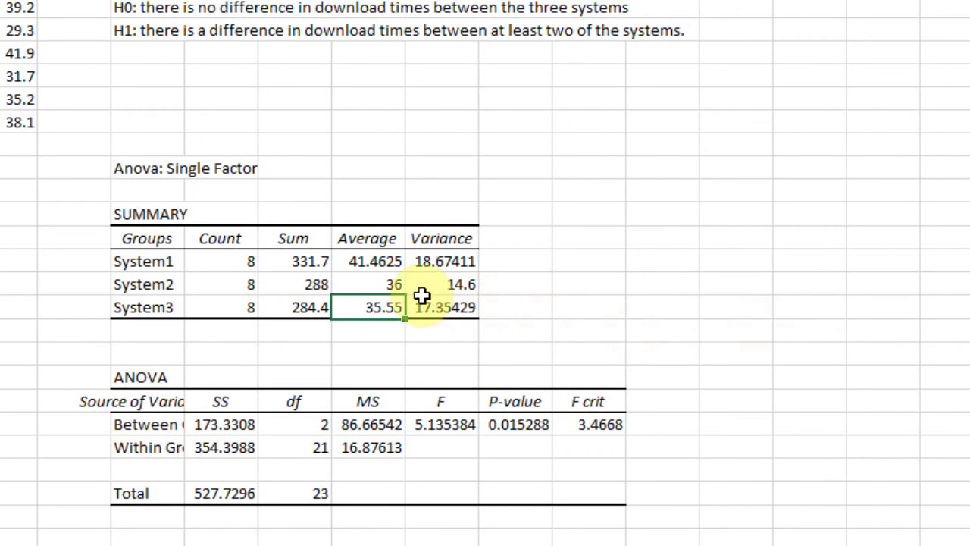
click(373, 284)
click(369, 310)
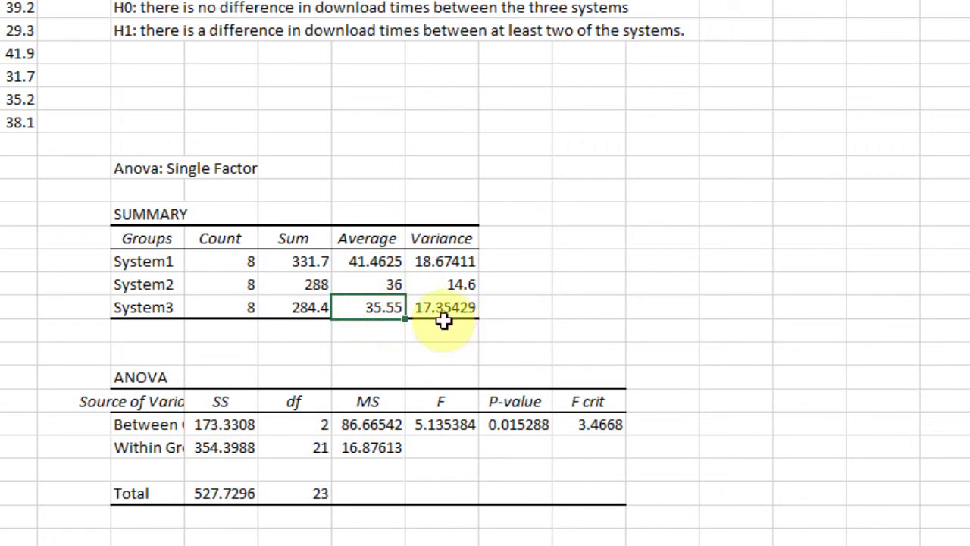
drag(379, 278, 373, 305)
click(575, 285)
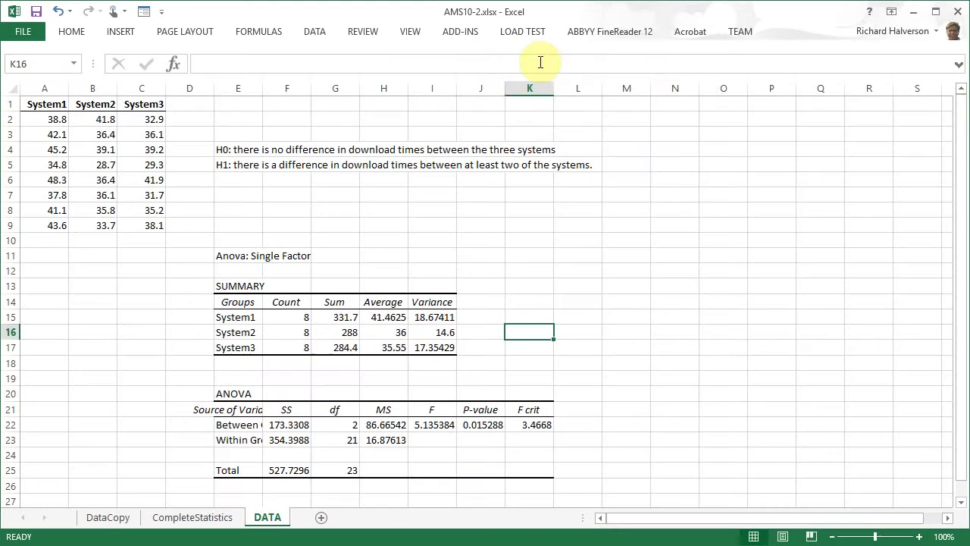
Step: Run PHStat's One-Way ANOVA on A1:C9 with labels, 0.05 significance, the title "Email System Downloads" and the Tukey-Kramer Procedure
click(460, 30)
click(39, 54)
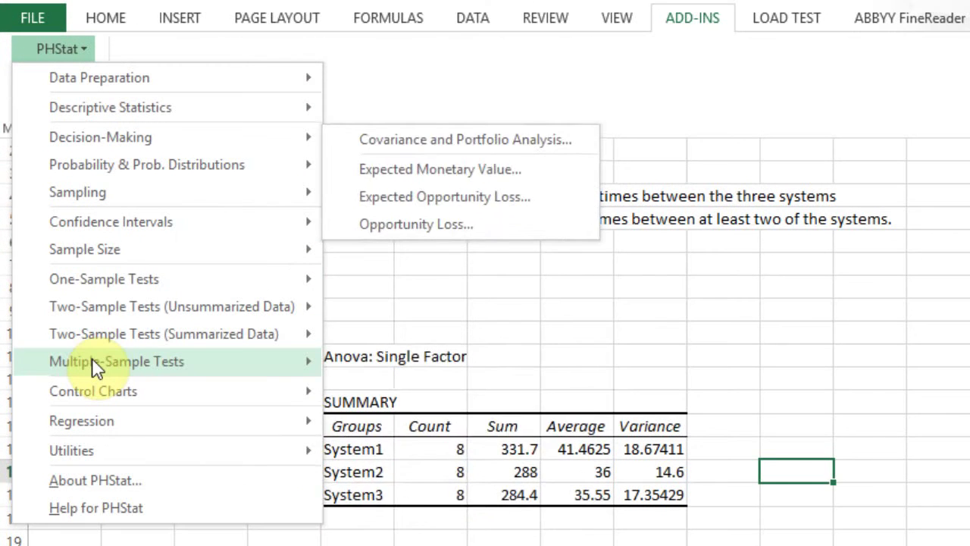
mouse_move(63, 259)
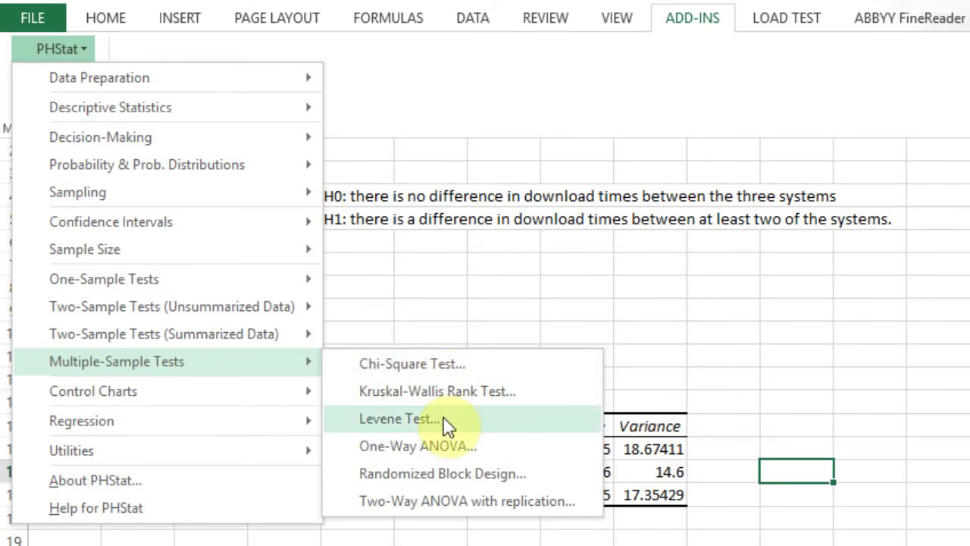
click(442, 448)
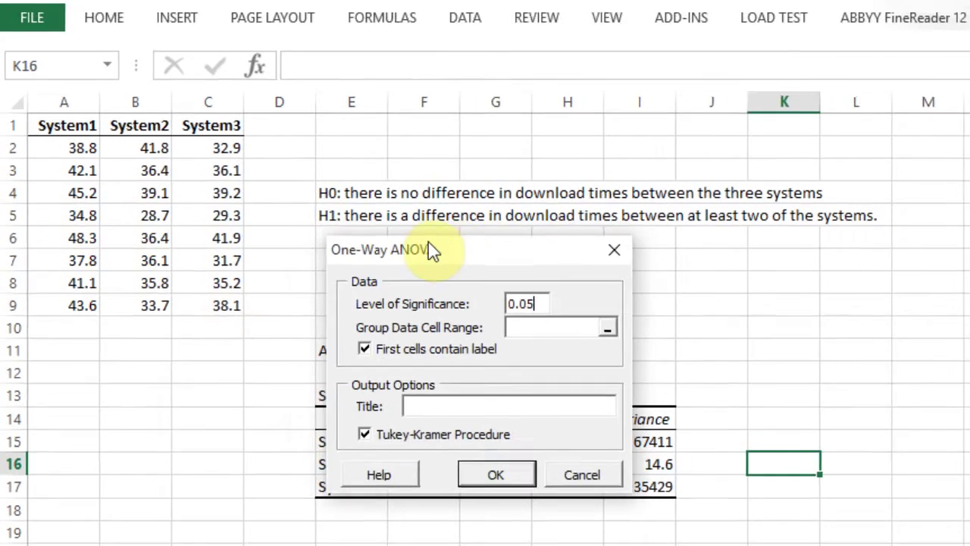
drag(440, 244, 969, 158)
click(969, 243)
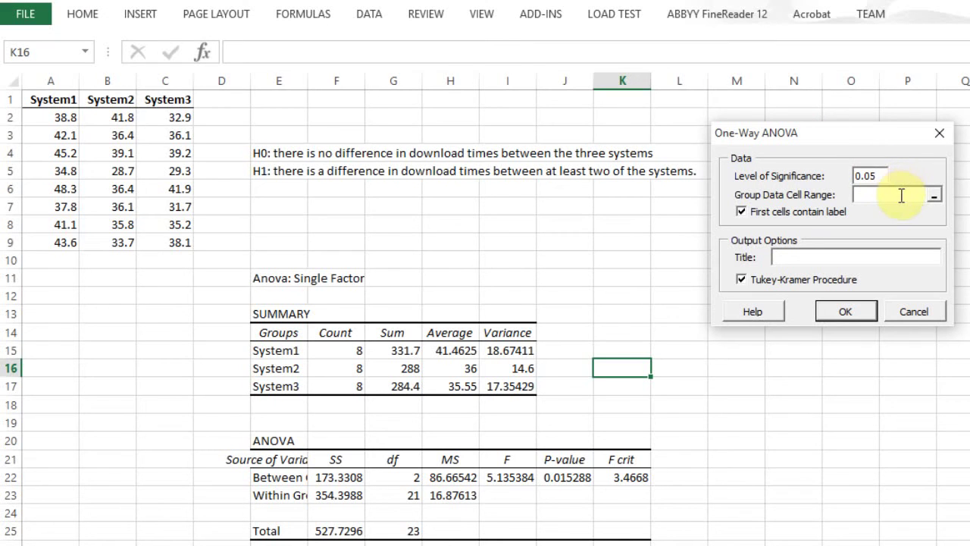
drag(49, 99, 184, 240)
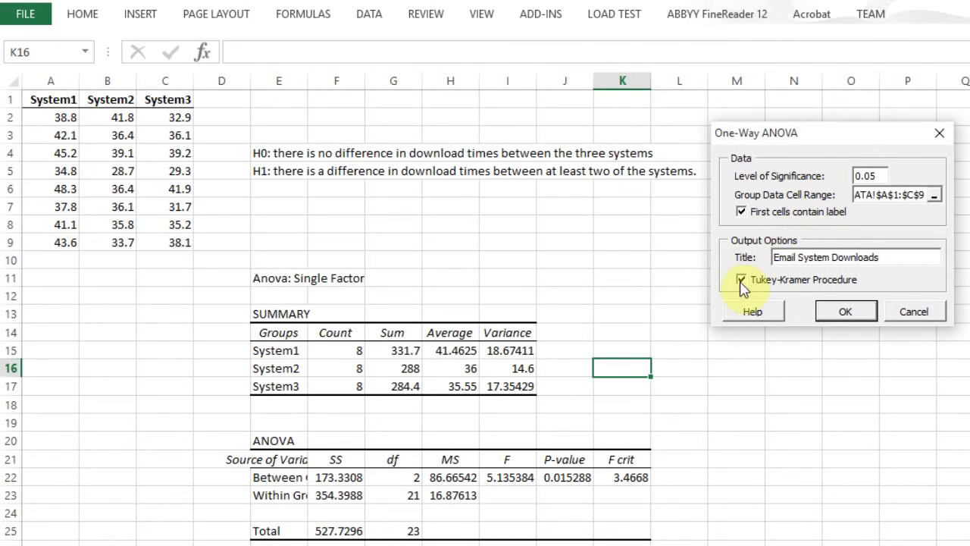
click(864, 322)
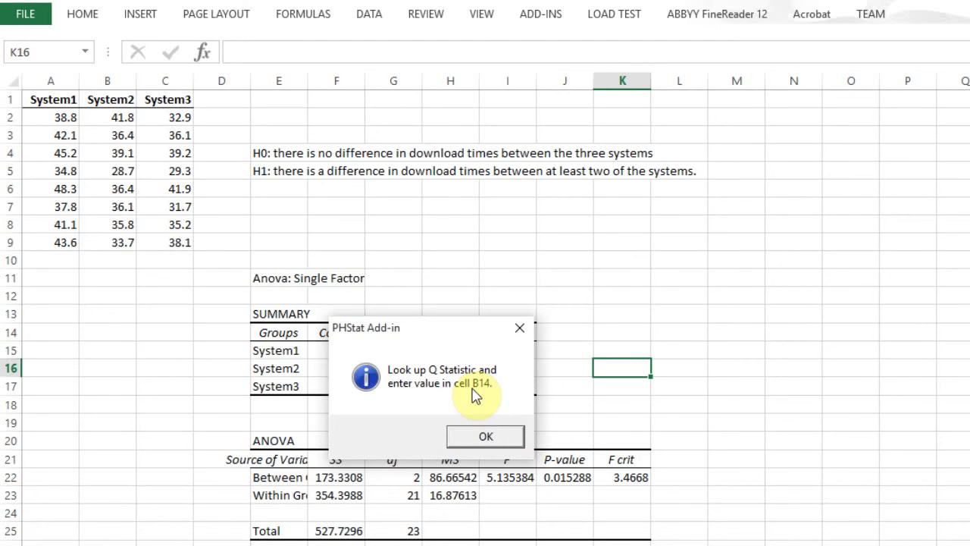
click(481, 438)
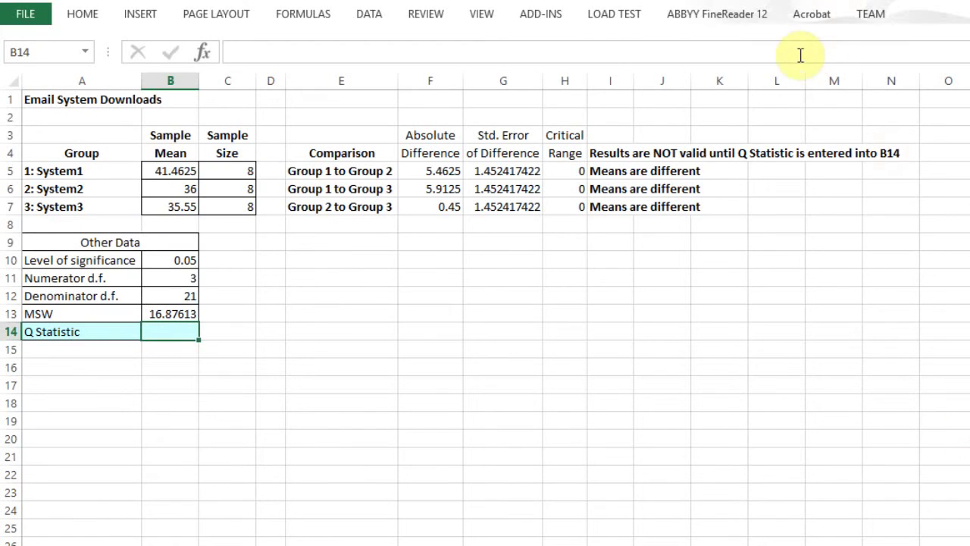
Step: Look up the studentized range Q for 3 and 21 degrees of freedom in the CourseSmart textbook's 0.05 table and enter 3.57 in B14
click(189, 297)
click(172, 327)
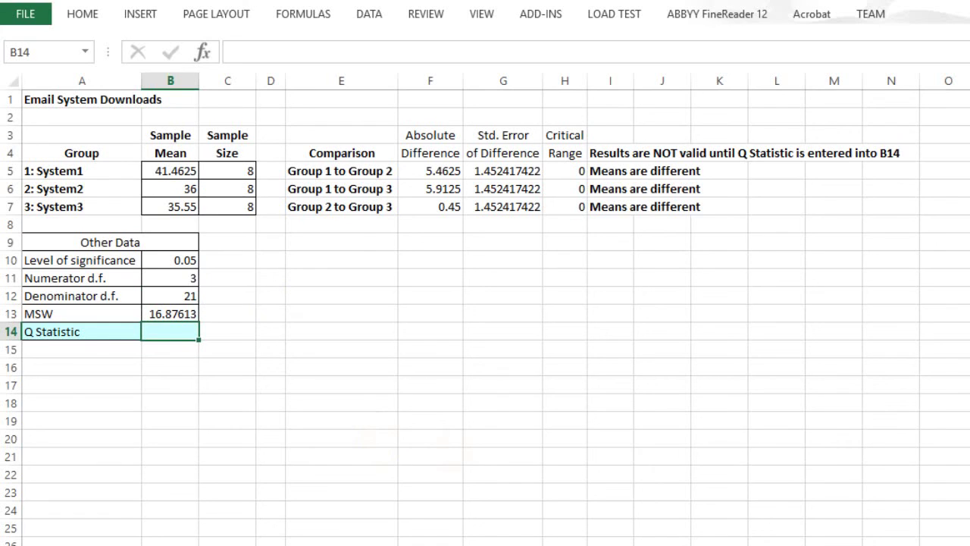
key(alt+Tab)
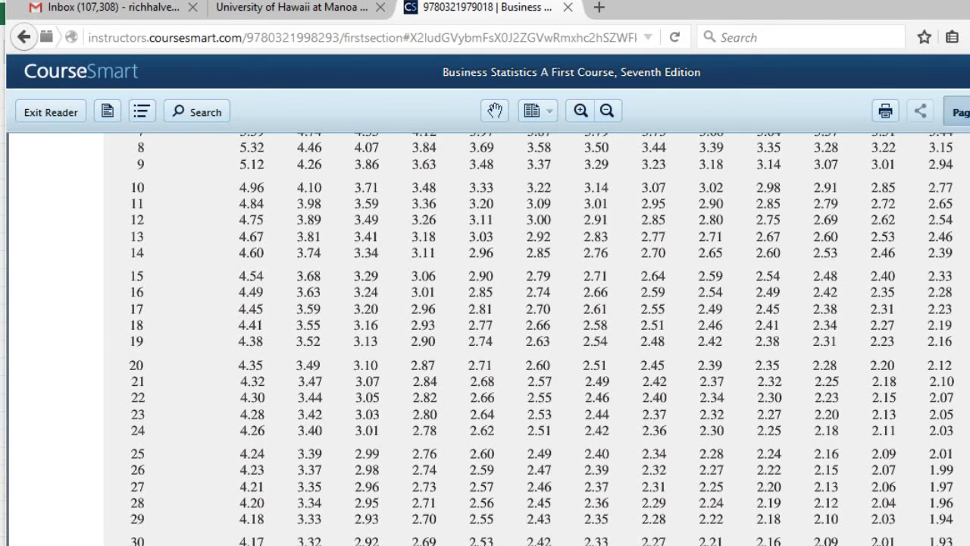
scroll(485, 341, down, 5)
scroll(442, 493, down, 3)
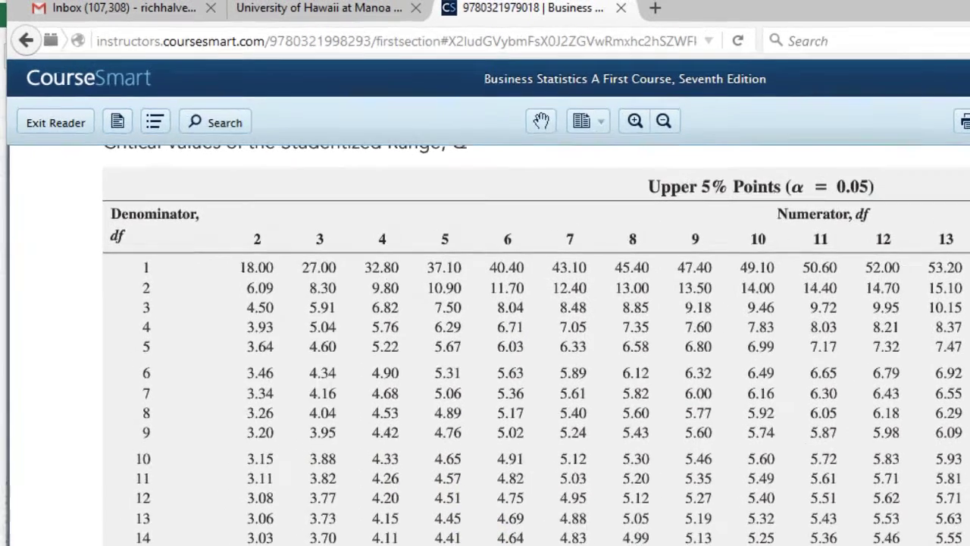
key(alt+Tab)
click(262, 417)
click(265, 447)
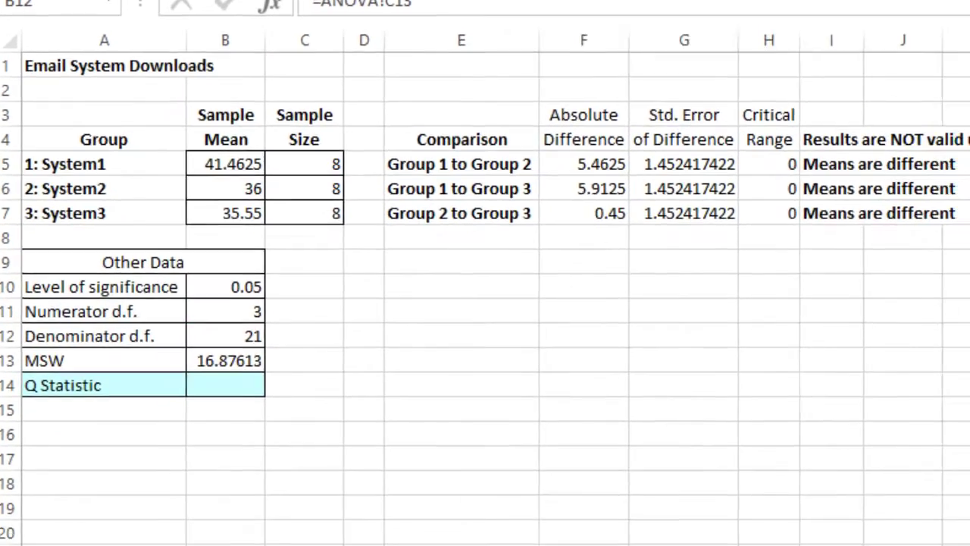
key(alt+Tab)
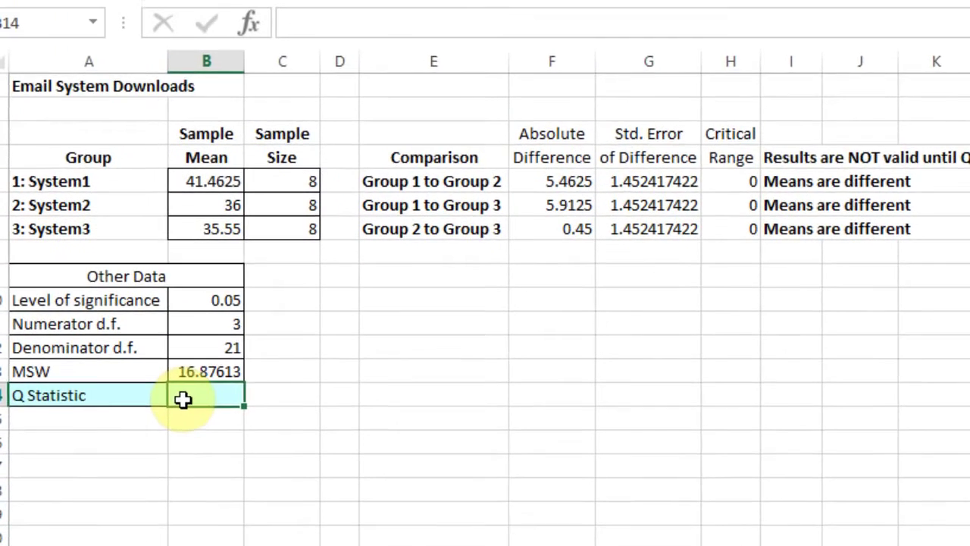
text(3.57)
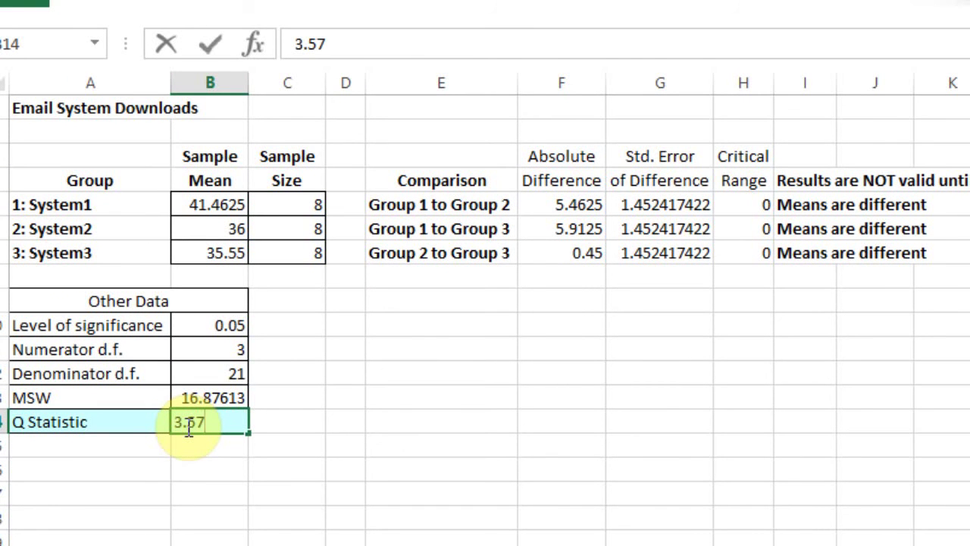
key(Return)
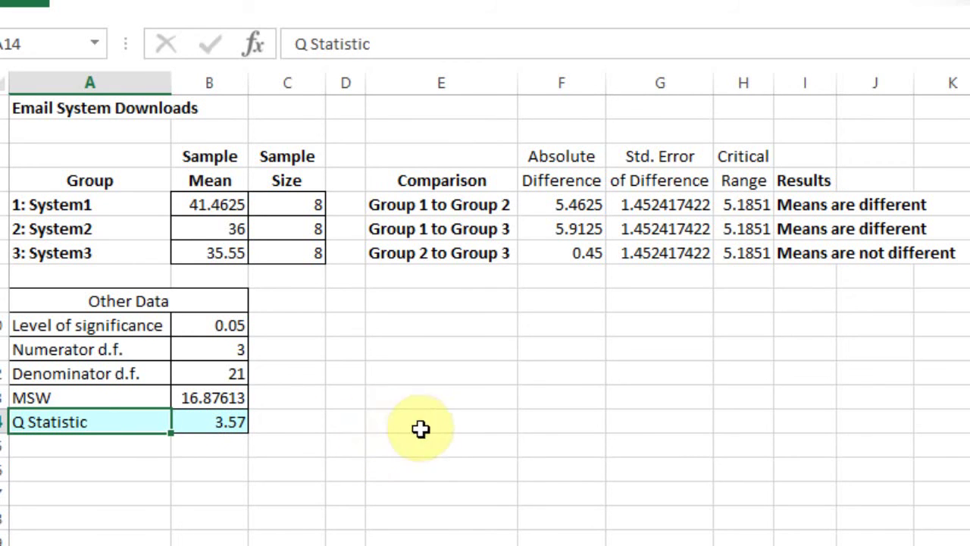
Step: Examine the Tukey-Kramer result of each pairwise group comparison against the sample means of System1, System2 and System3
click(806, 202)
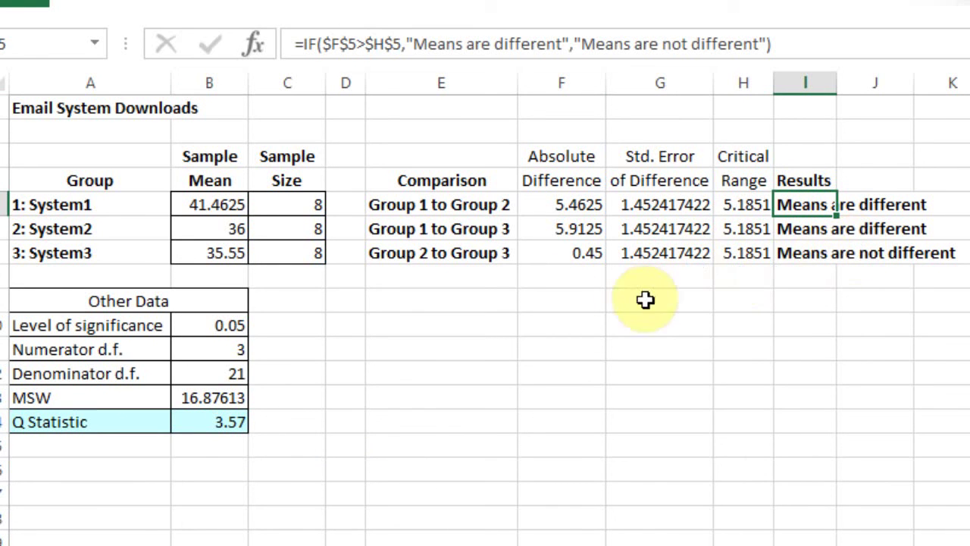
click(470, 211)
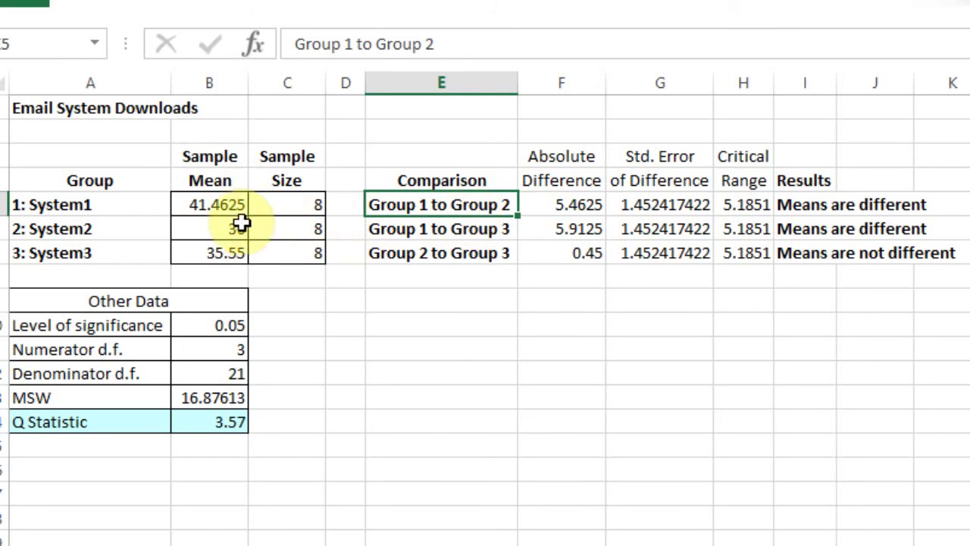
click(214, 213)
click(194, 227)
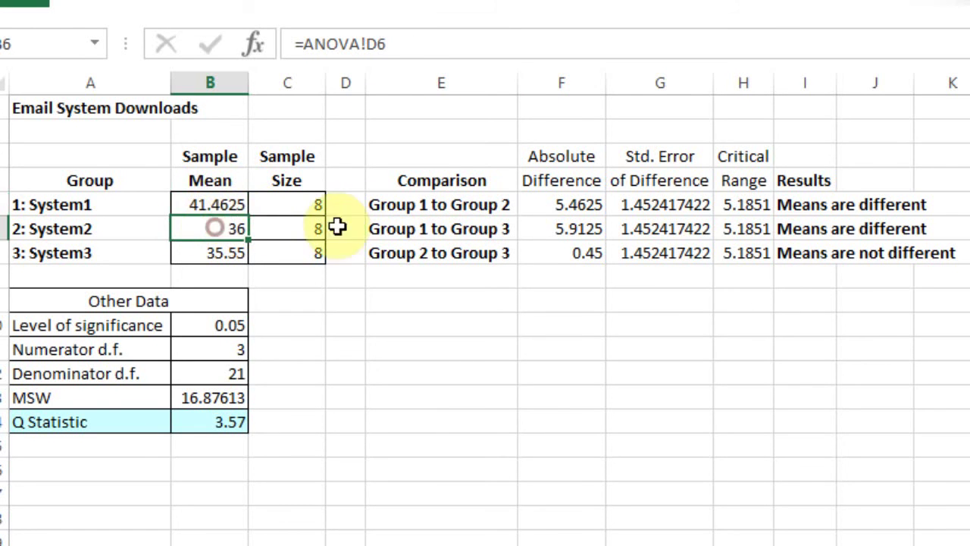
click(806, 228)
click(422, 231)
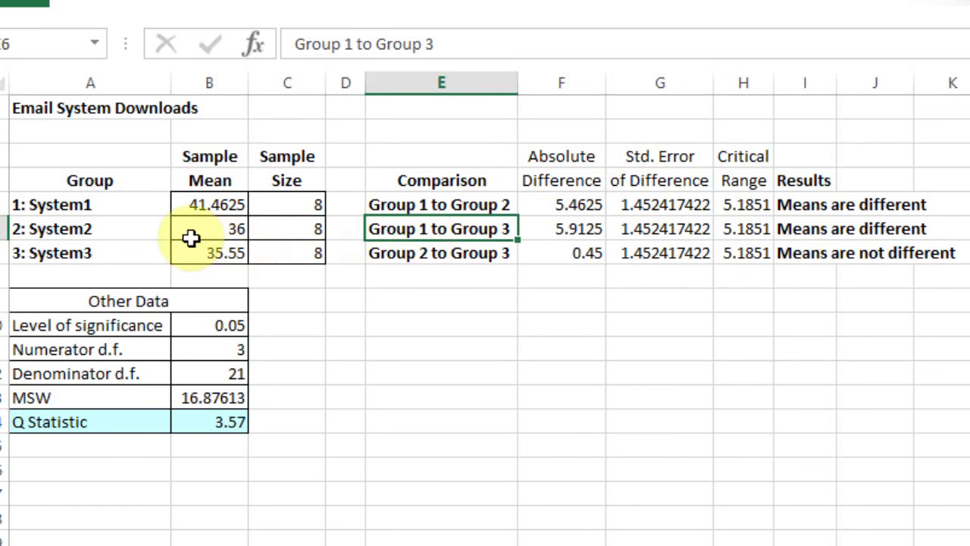
click(205, 214)
click(210, 252)
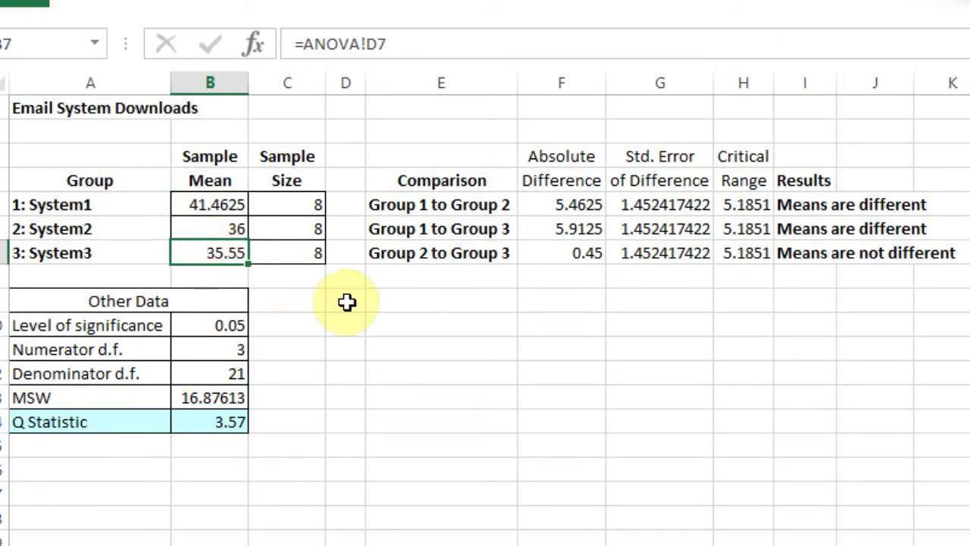
click(462, 253)
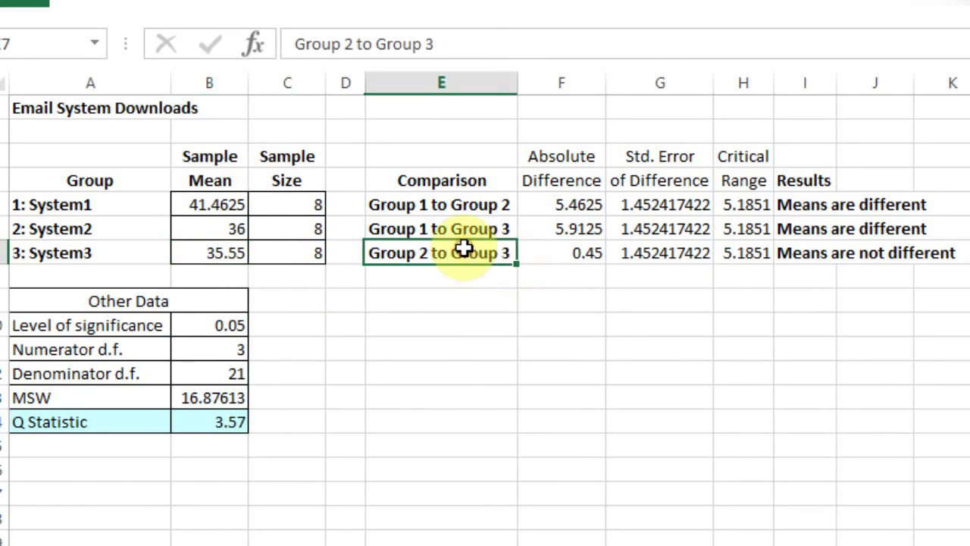
click(822, 258)
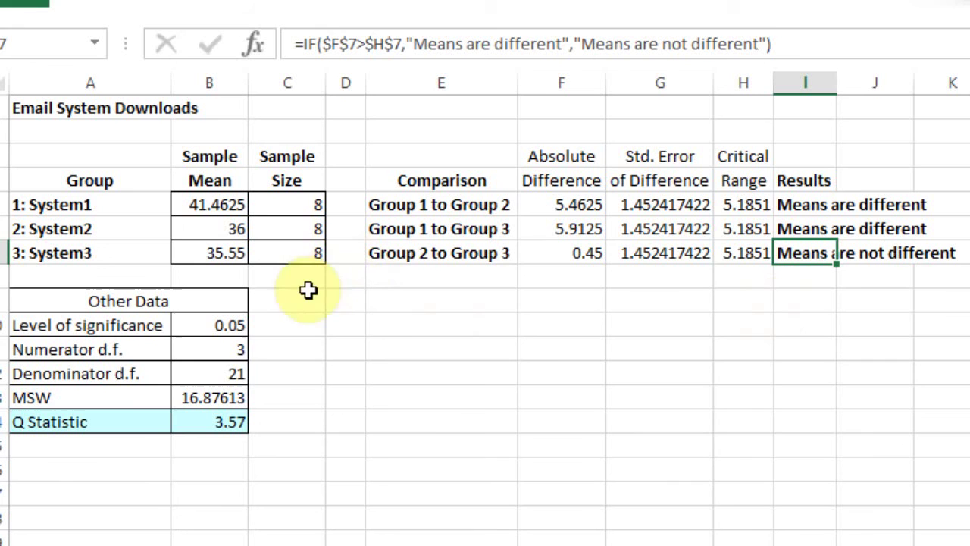
click(223, 230)
click(231, 252)
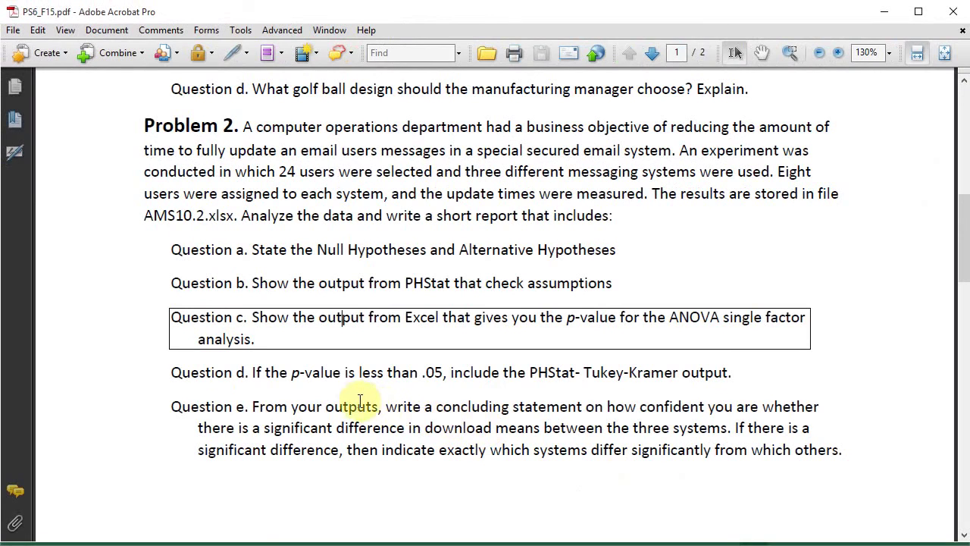
Step: Read Problem 2's questions d and e in PS6_F15.pdf on the Tukey-Kramer output and the concluding statement
click(351, 372)
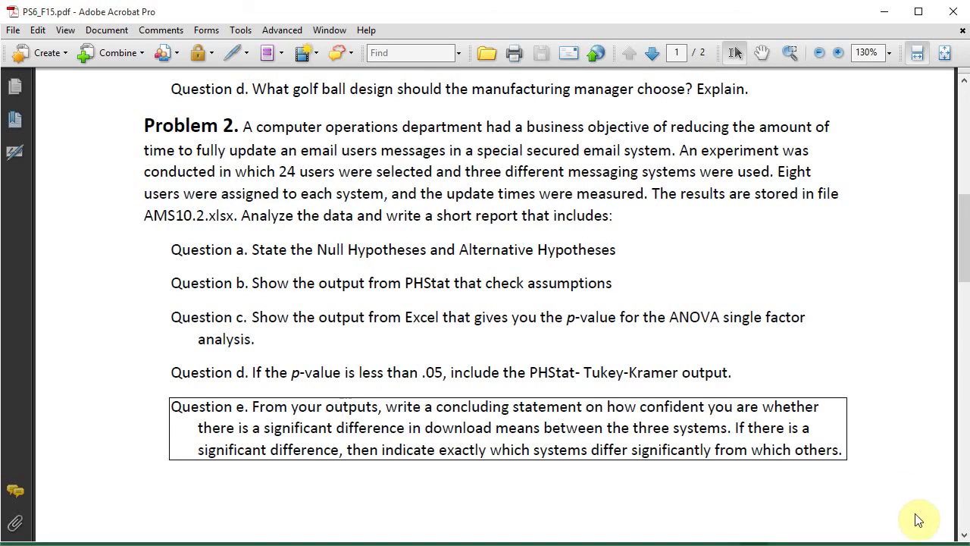
scroll(905, 494, down, 10)
scroll(910, 494, up, 5)
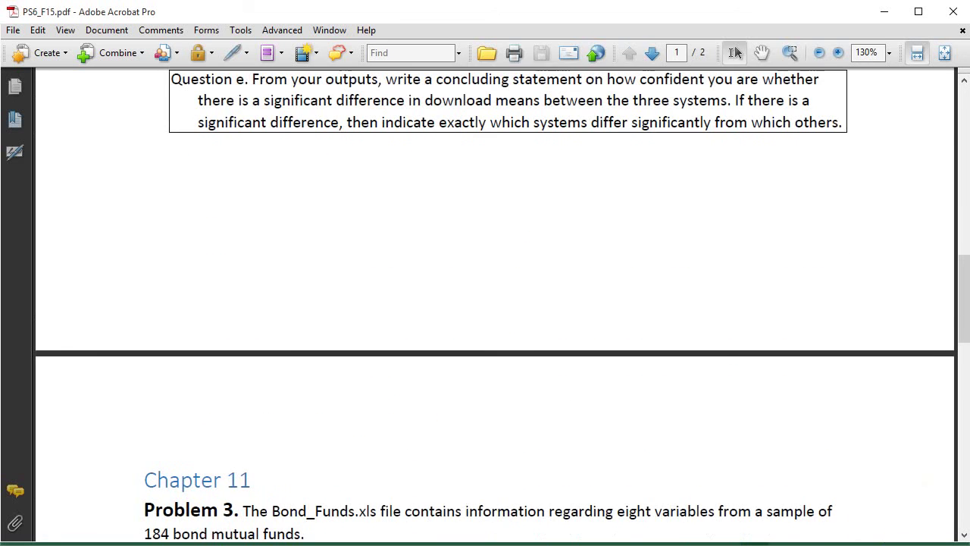
key(alt+Tab)
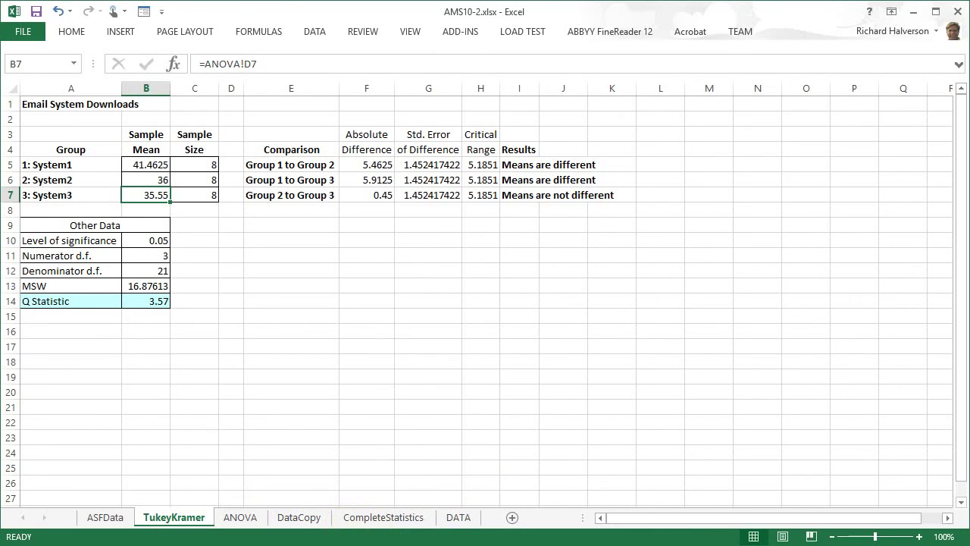
key(alt+Tab)
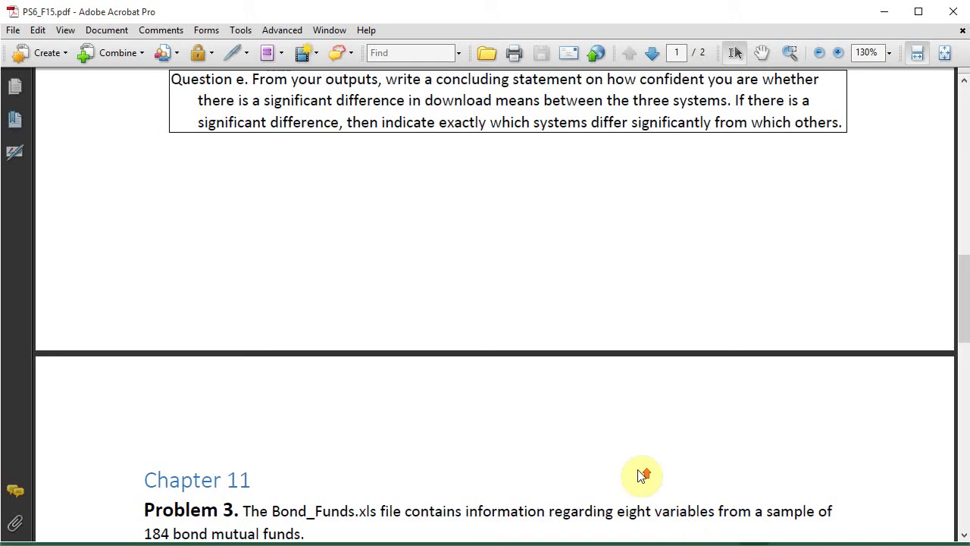
scroll(576, 303, up, 2)
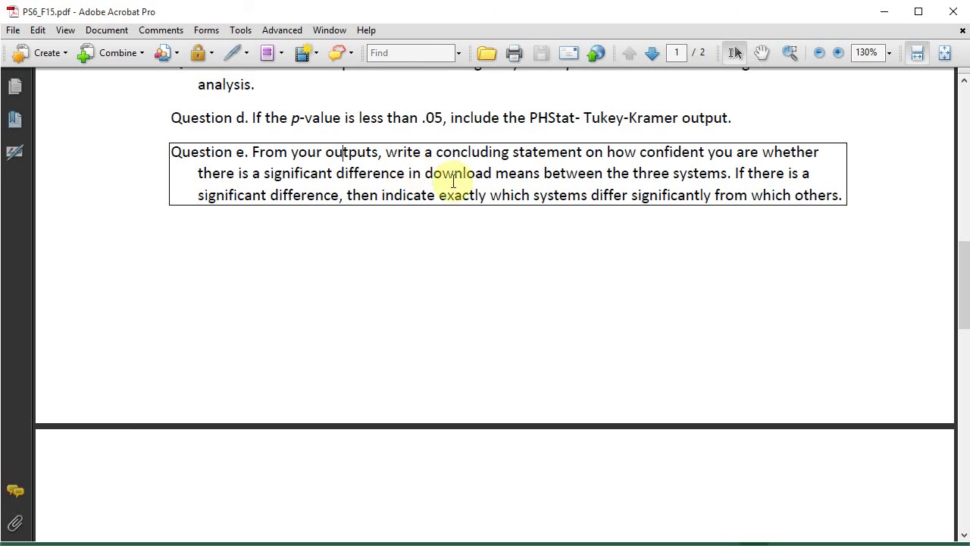
Step: Switch to Excel and calculate the confidence level in K13 of the ANOVA sheet as =1-F12, using the between-groups P-value
key(alt+Tab)
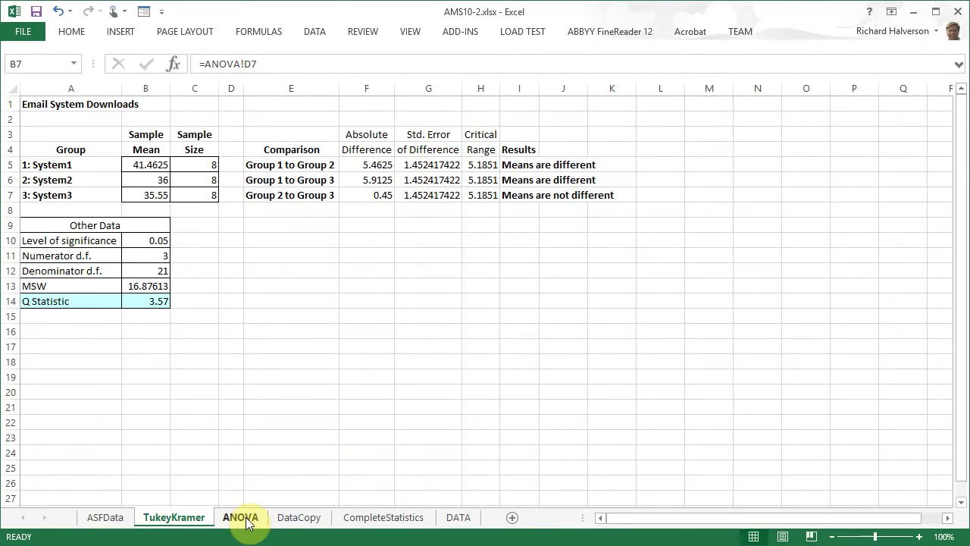
click(242, 518)
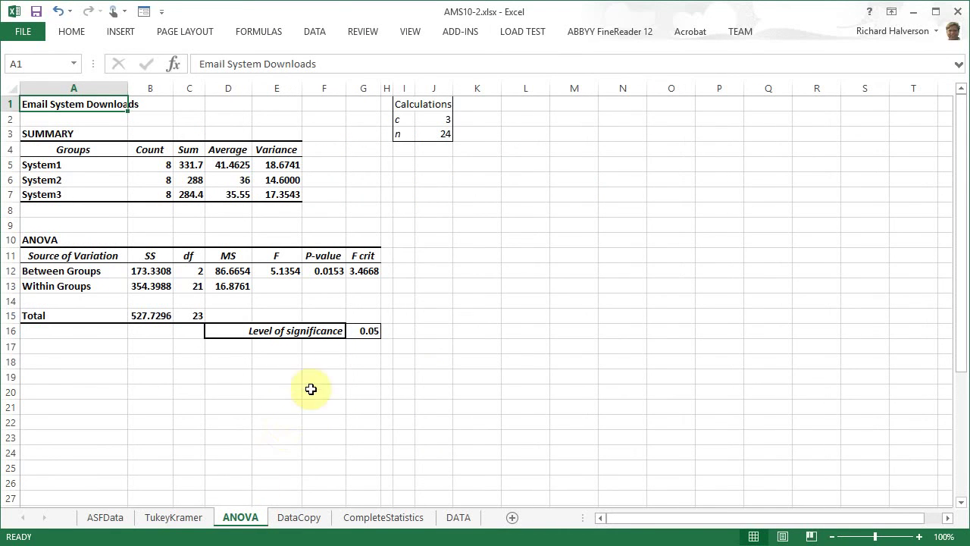
click(333, 271)
click(494, 285)
text(=)
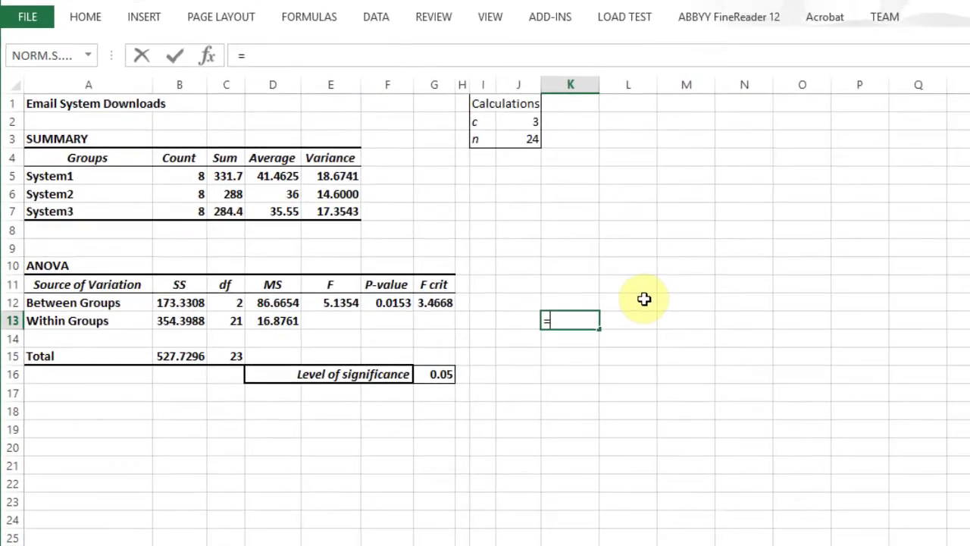
text(1-)
click(522, 365)
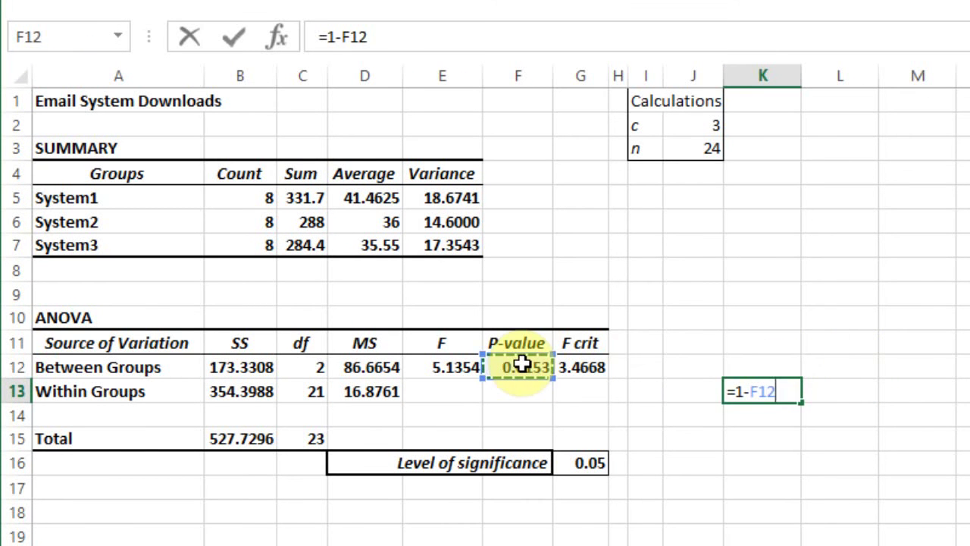
key(Return)
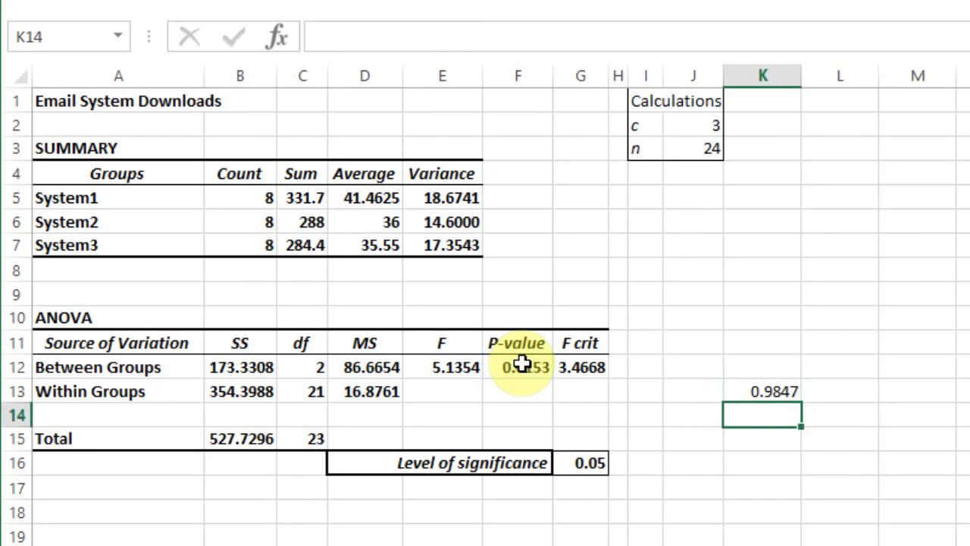
click(788, 393)
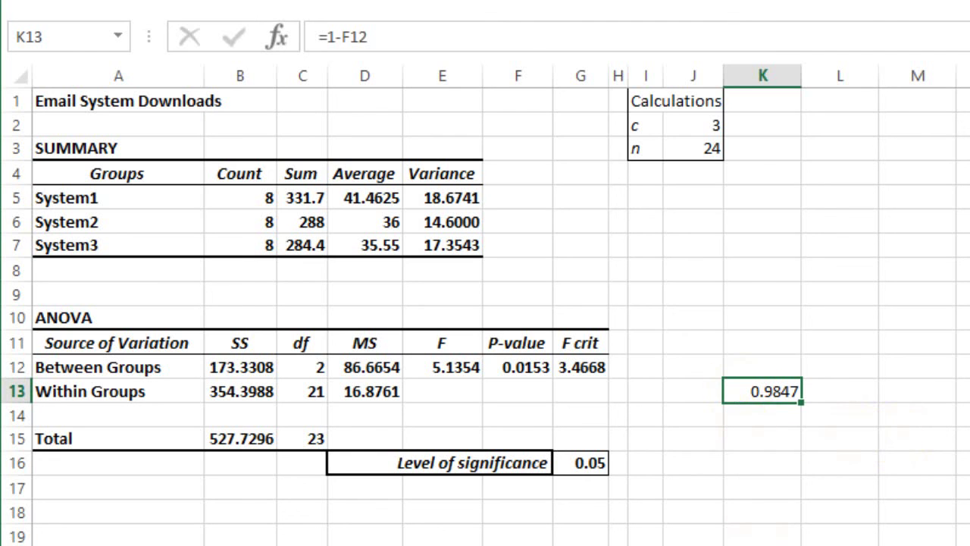
Step: Review on the TukeyKramer sheet which pairs of systems differ significantly, for the concluding statement
key(alt+Tab)
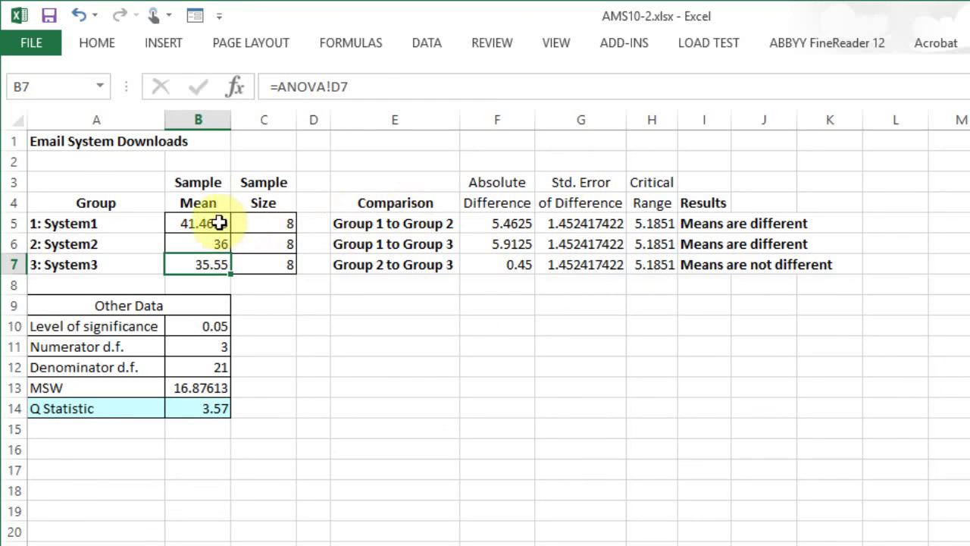
click(427, 225)
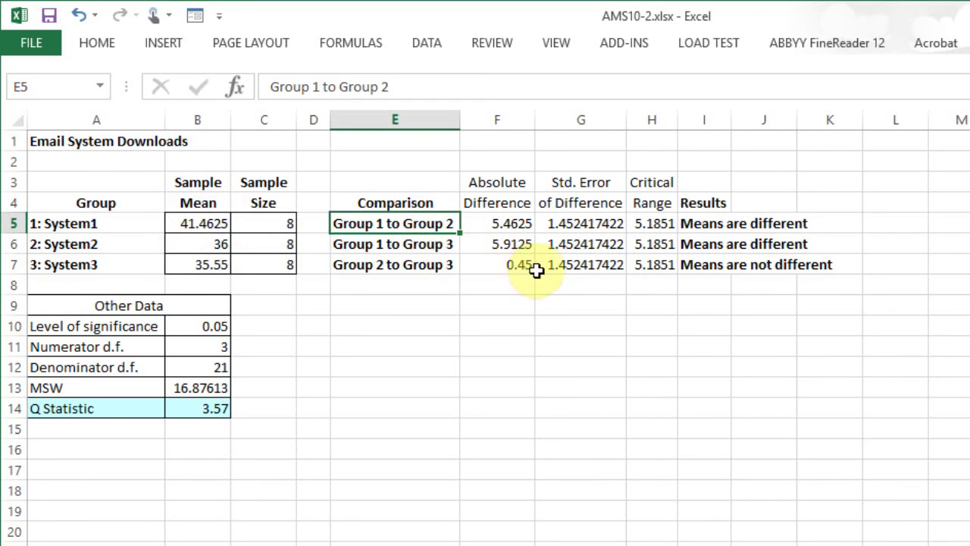
click(417, 265)
click(410, 248)
click(416, 260)
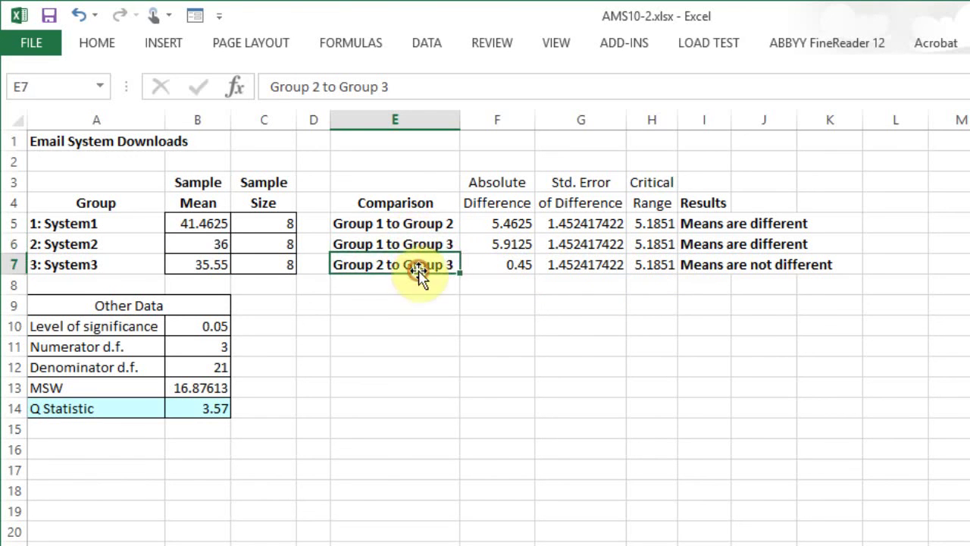
click(696, 266)
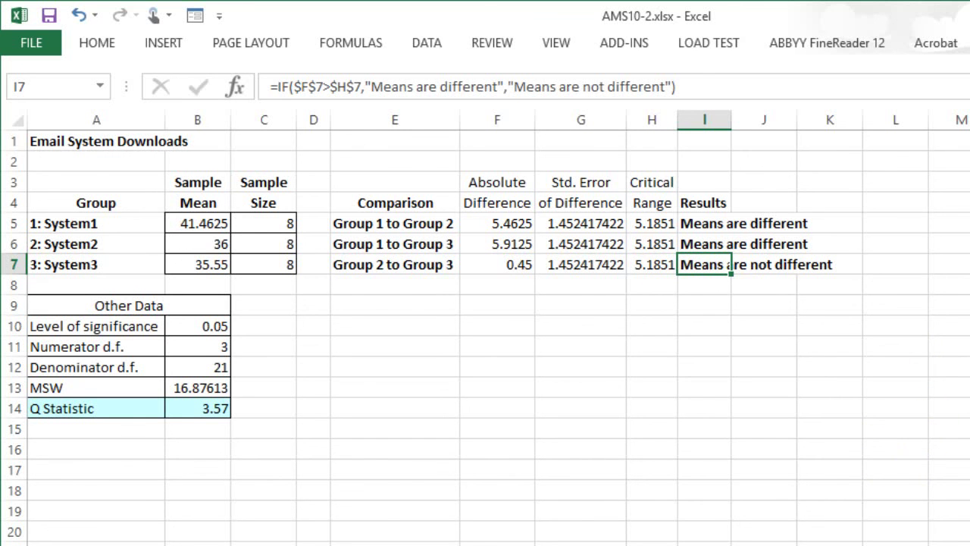
Step: Switch to PS6_F15.pdf, recheck the Problem 2 questions and move on to Problem 3 in Chapter 11
key(alt+Tab)
scroll(842, 455, up, 6)
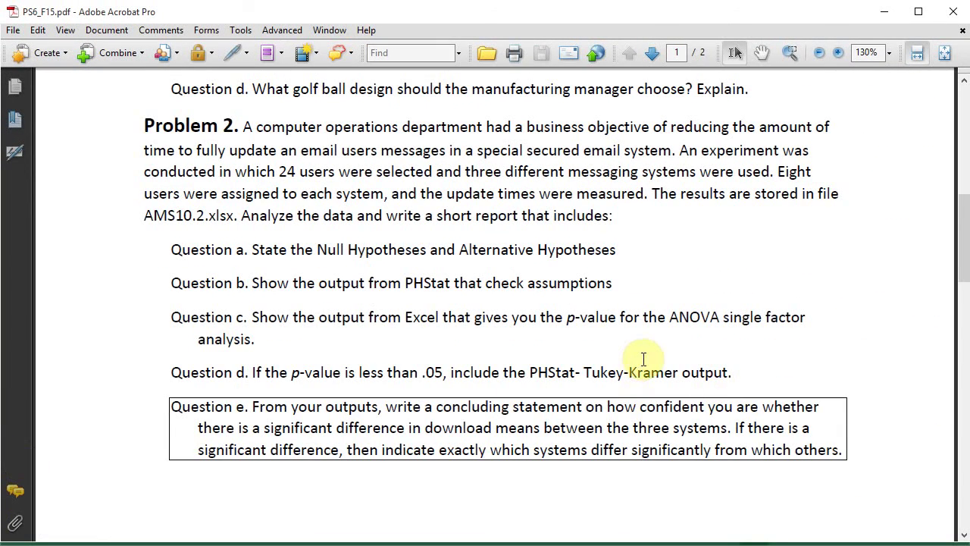
scroll(644, 359, down, 12)
scroll(641, 366, down, 4)
scroll(641, 366, up, 4)
scroll(641, 367, up, 2)
scroll(641, 366, down, 2)
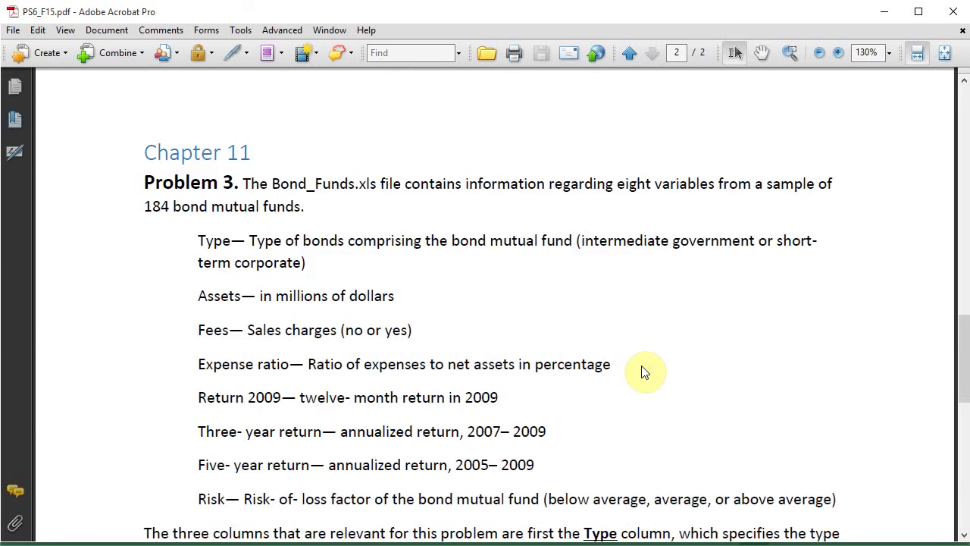
scroll(641, 371, down, 1)
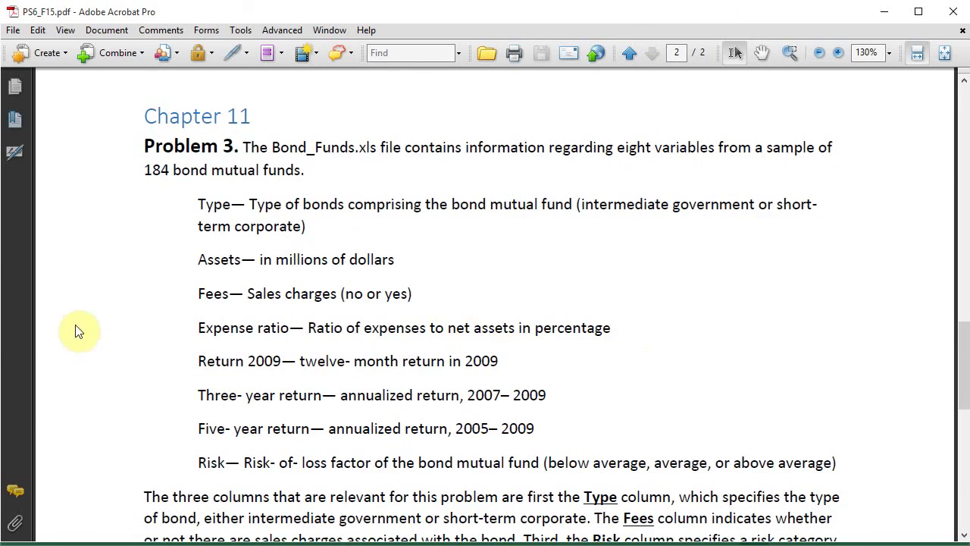